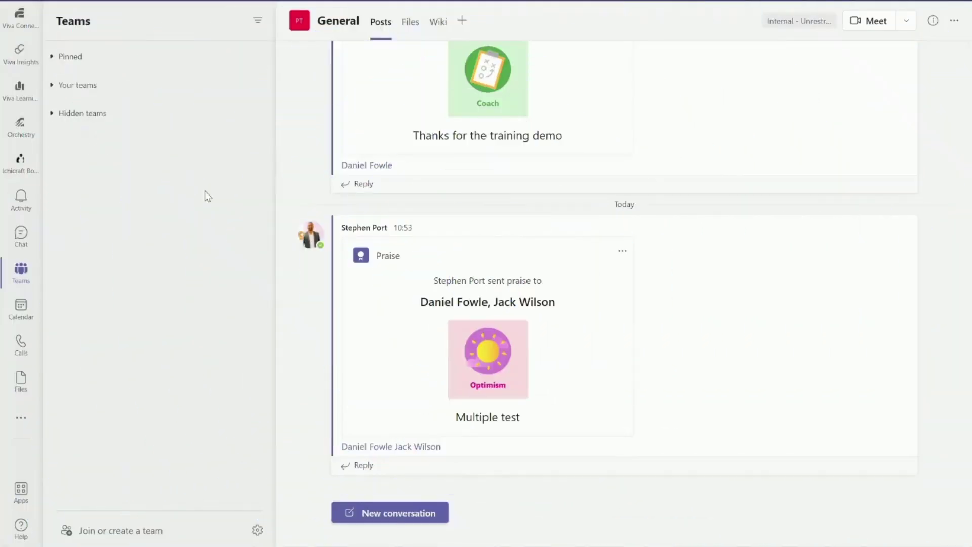
- Start a Thank you praise post in the General channel addressed to two colleagues
mouse_move(705, 282)
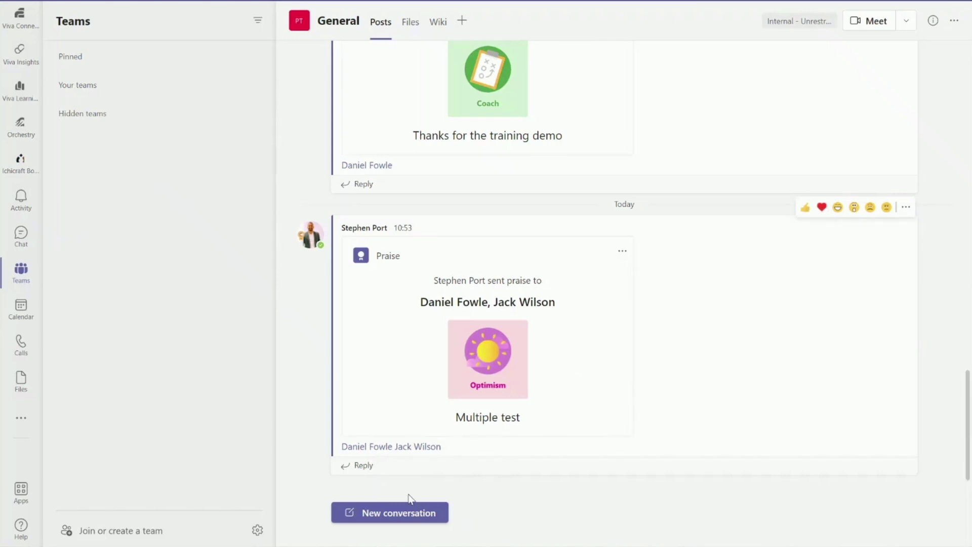
left_click(393, 516)
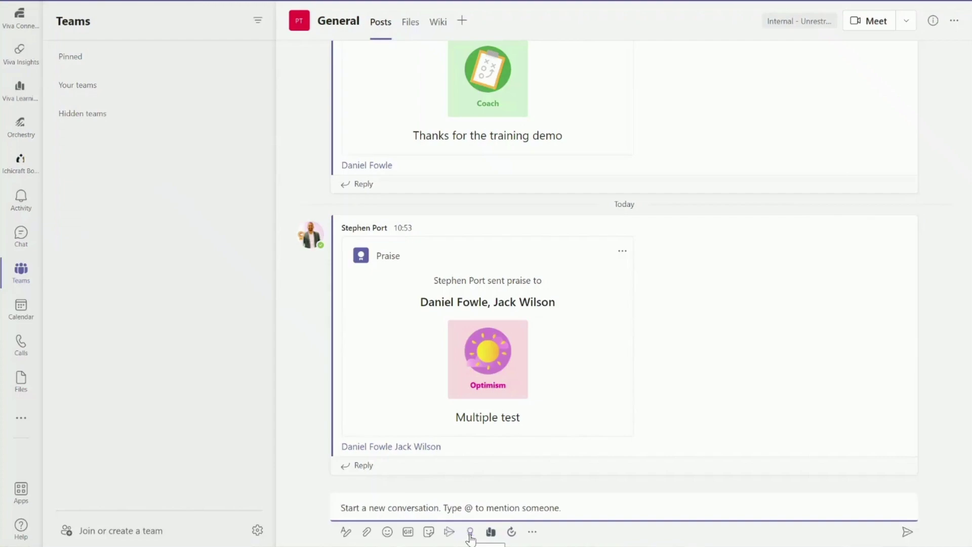
left_click(470, 533)
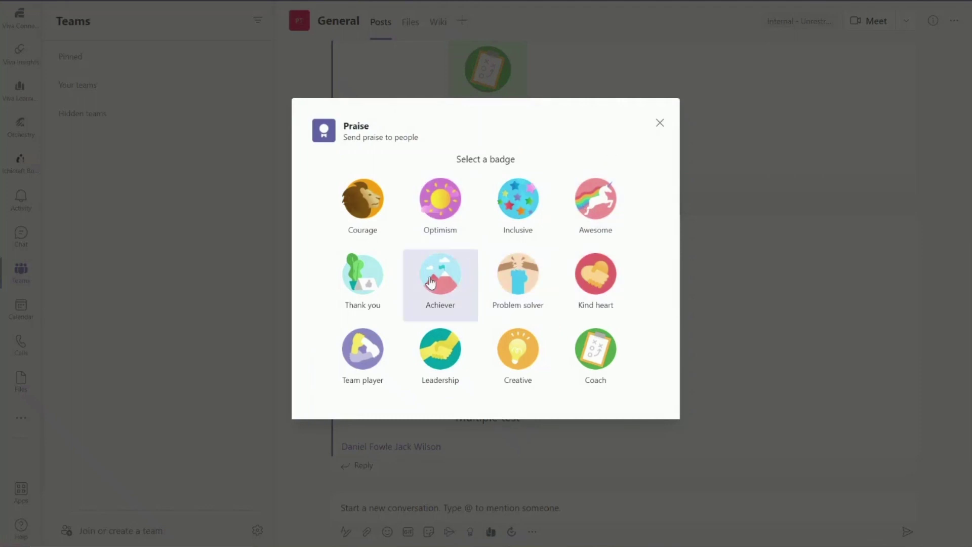
left_click(364, 275)
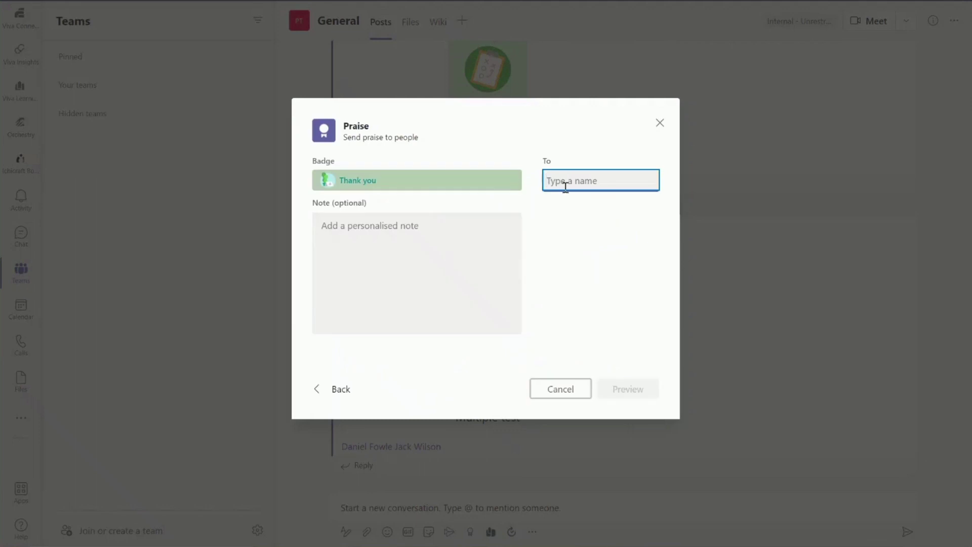
type("Daniel")
left_click(564, 217)
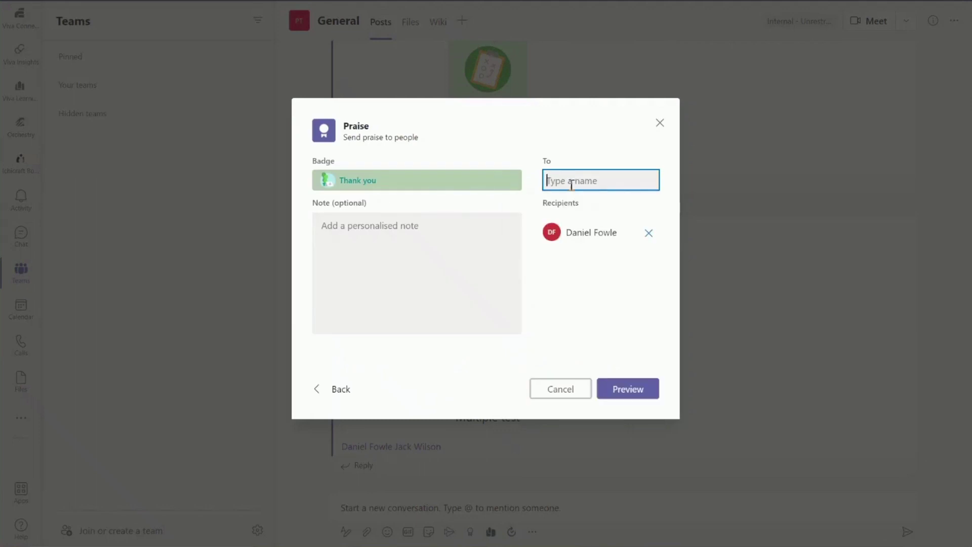
type("Jack")
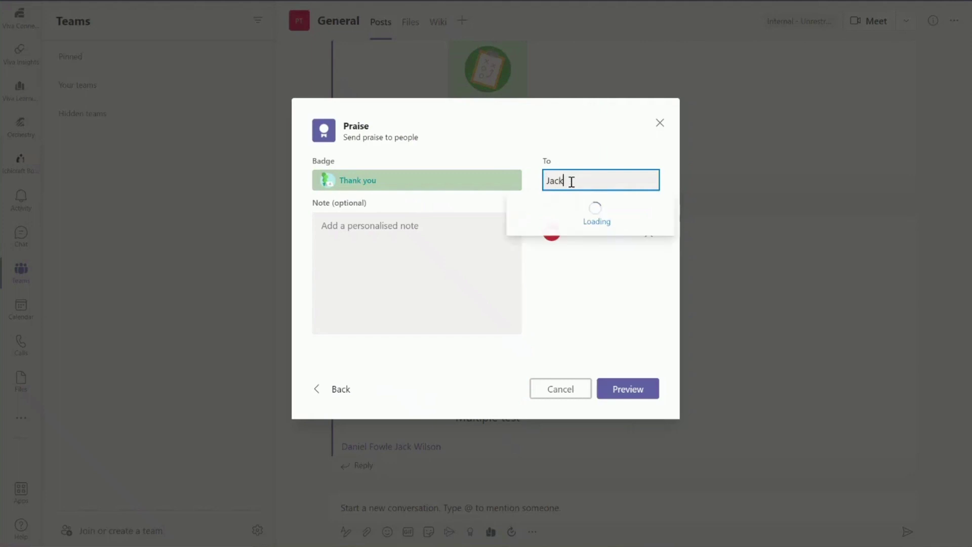
left_click(569, 220)
- Add the note 'Thanks you for helping with the webinar', preview the praise and post it
left_click(445, 249)
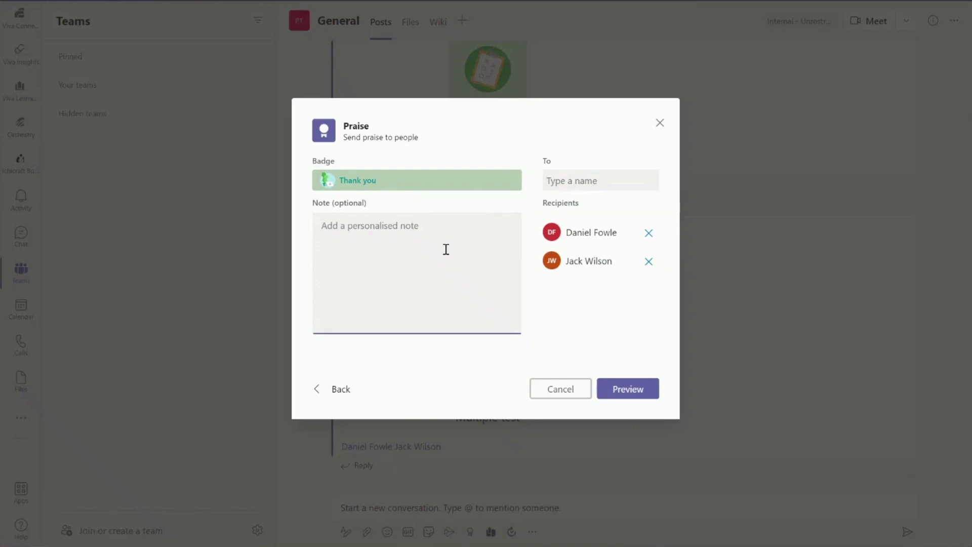
type("T")
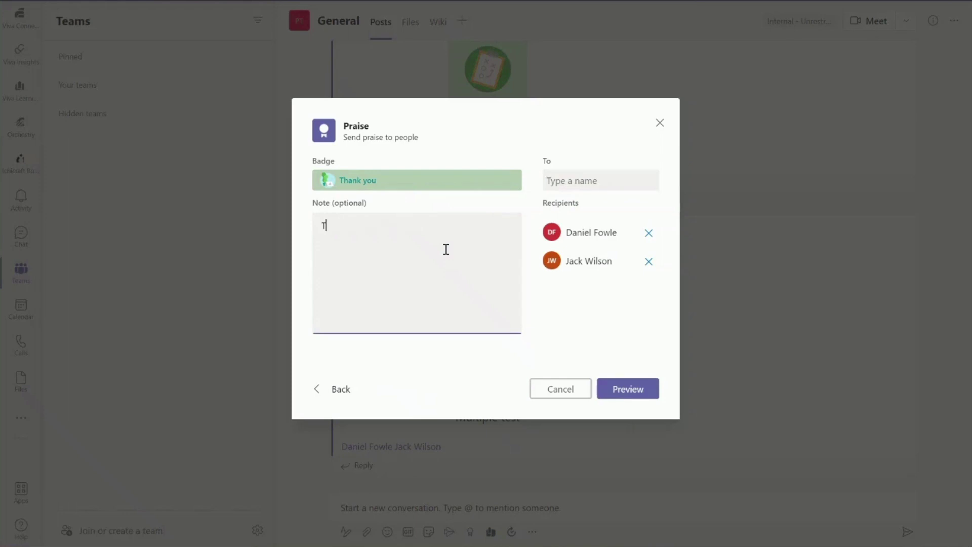
type("hanks you for helping with the webinar")
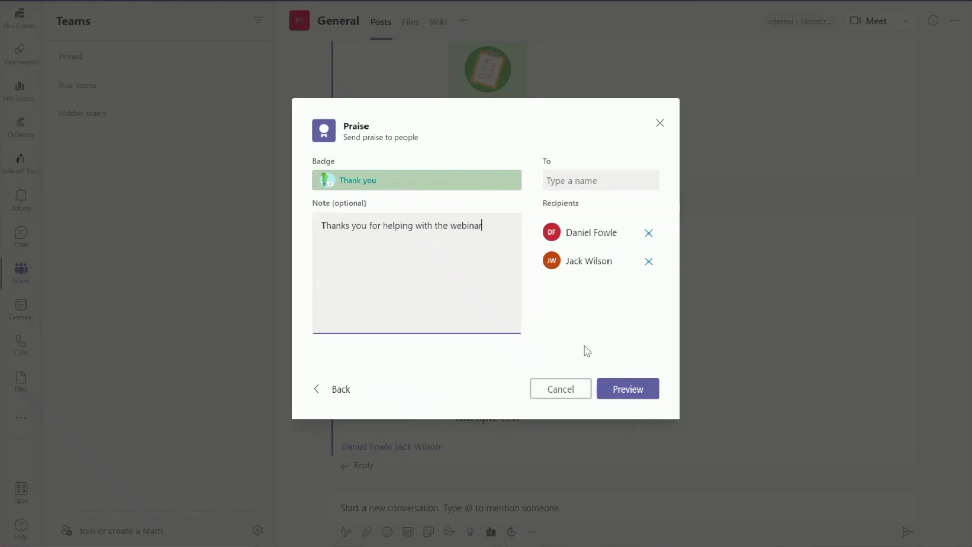
left_click(634, 392)
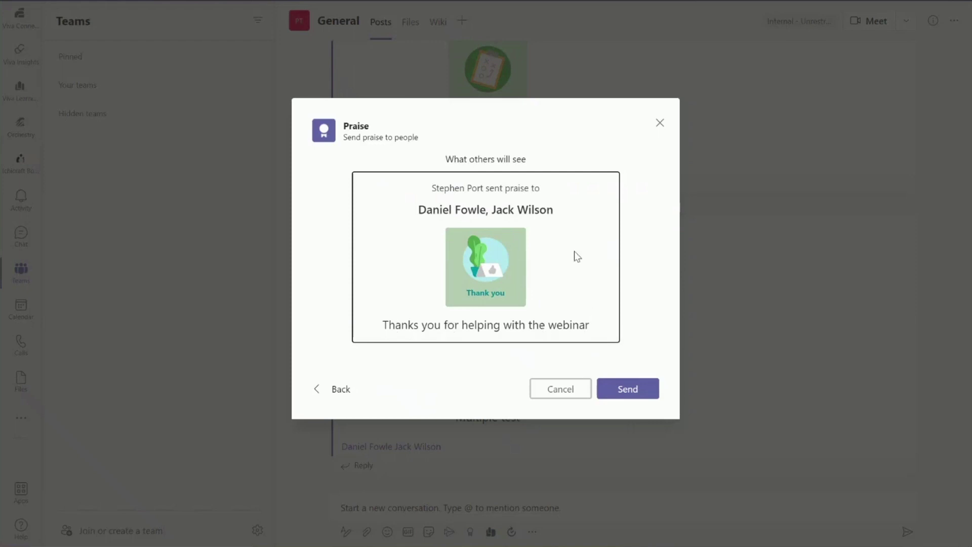
left_click(627, 393)
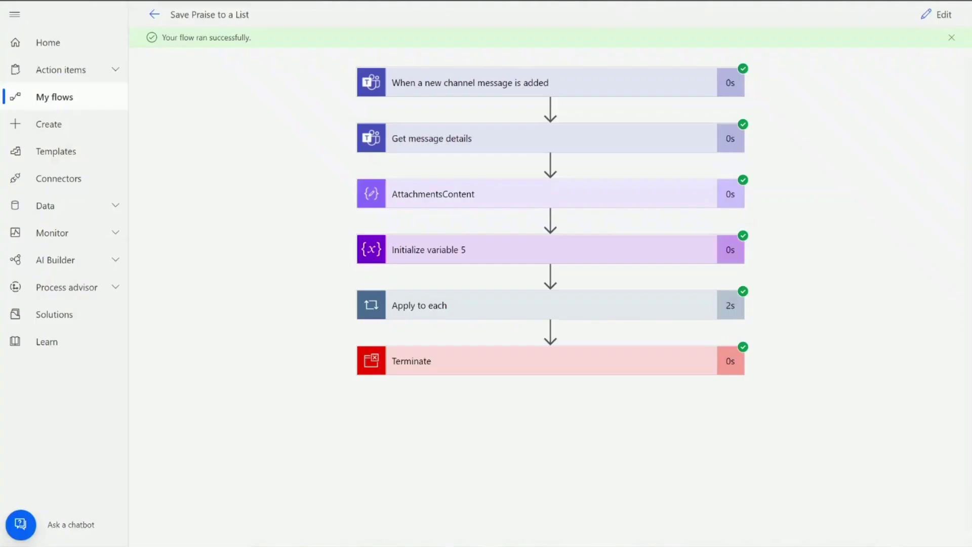
- Edit the Save Praise to a List flow, expanding its channel message trigger and its action menu
left_click(924, 16)
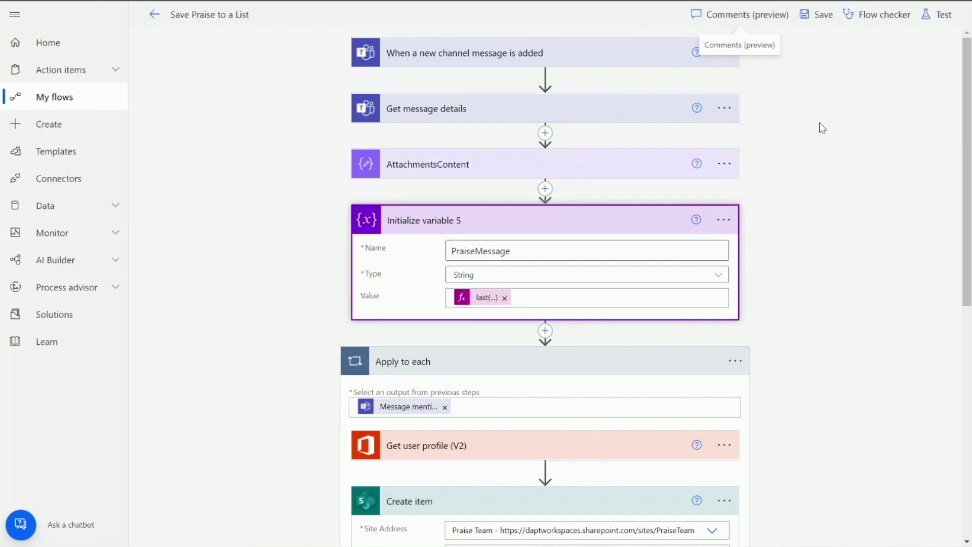
left_click(615, 59)
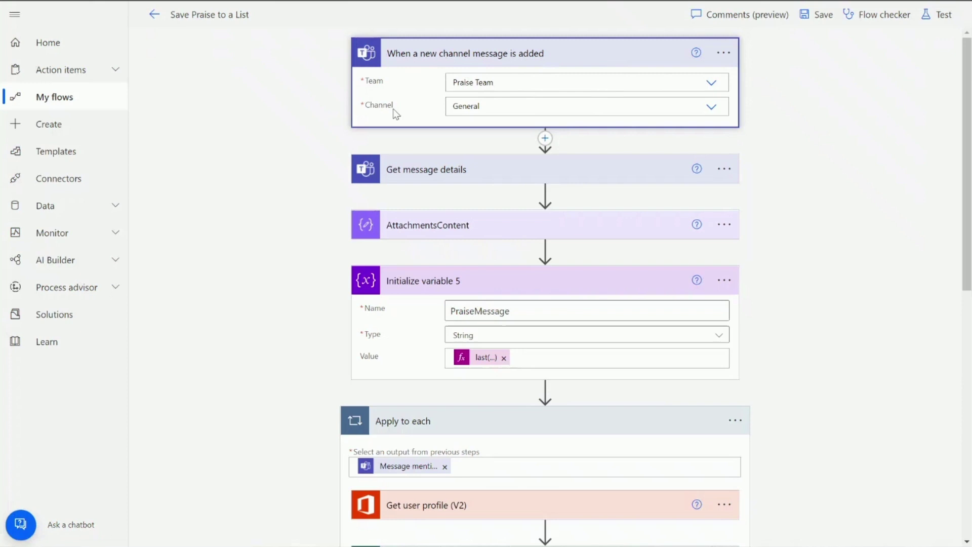
left_click(728, 55)
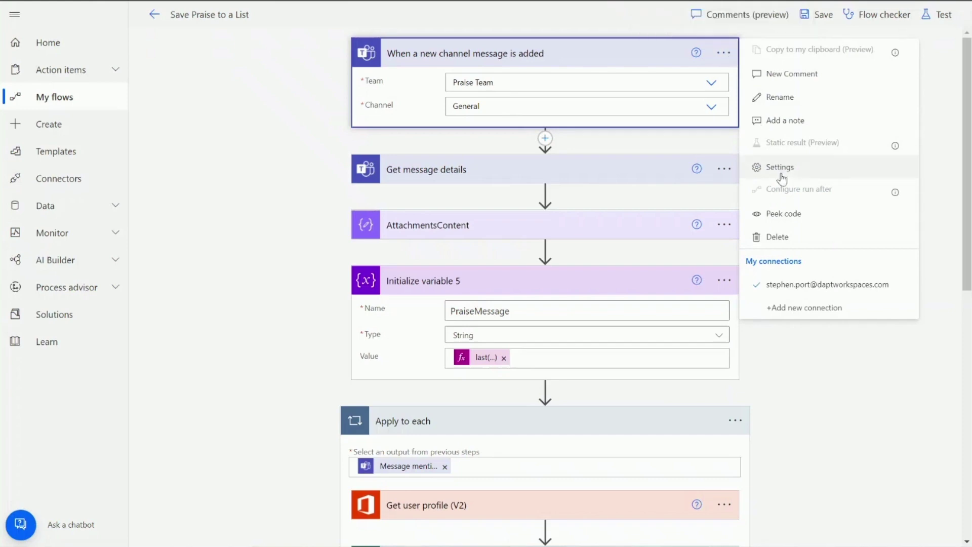
- Inspect the trigger's Split On setting and its praise badge attachment condition
left_click(803, 167)
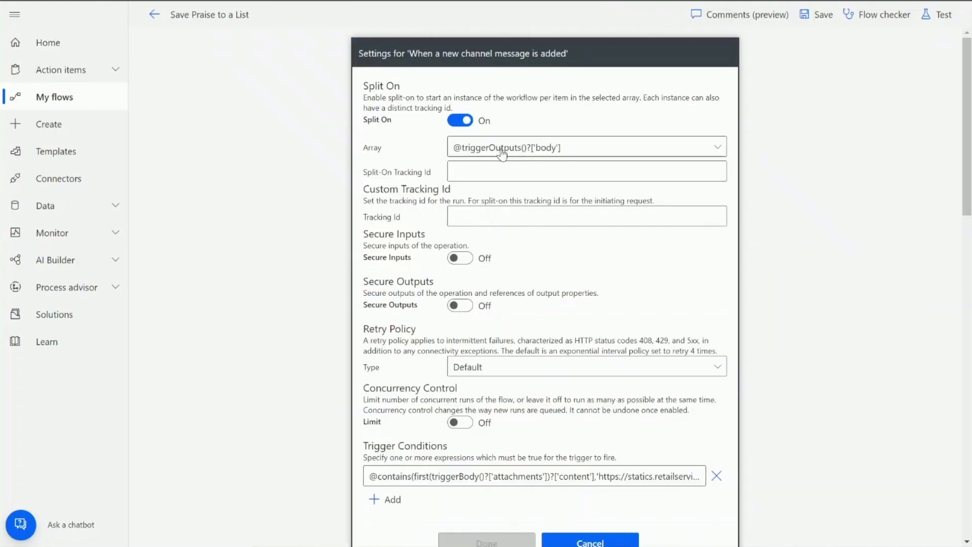
scroll(423, 173, "down", 5)
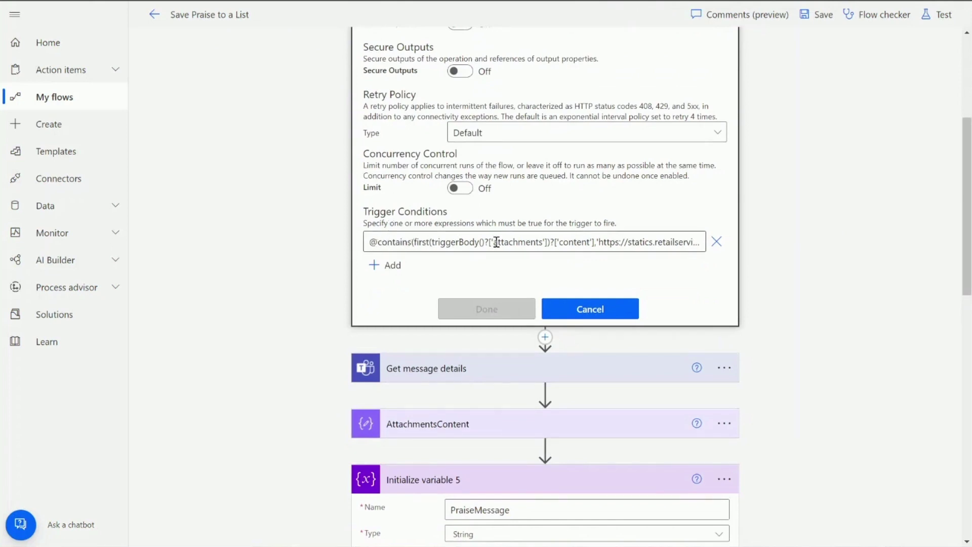
left_click_drag(607, 241, 731, 242)
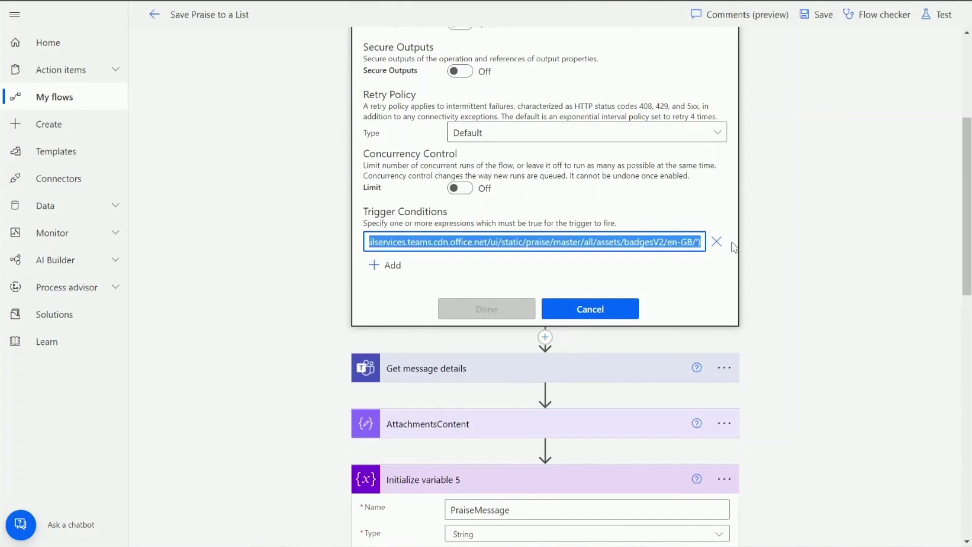
left_click(614, 242)
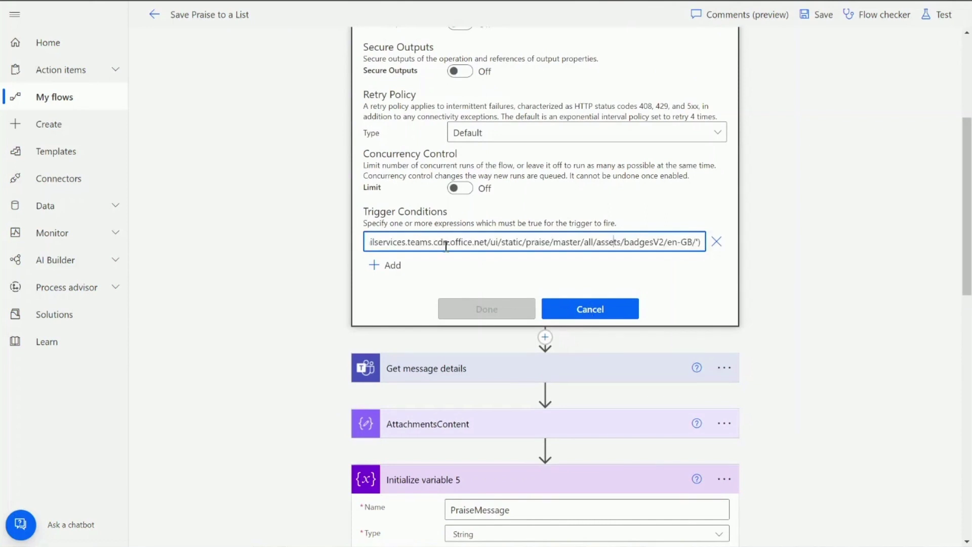
left_click(596, 315)
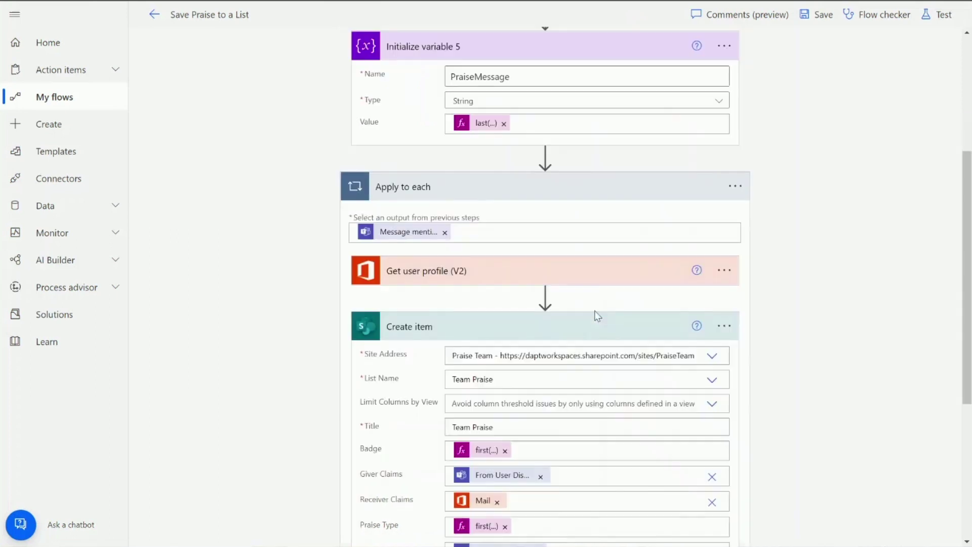
scroll(612, 257, "up", 5)
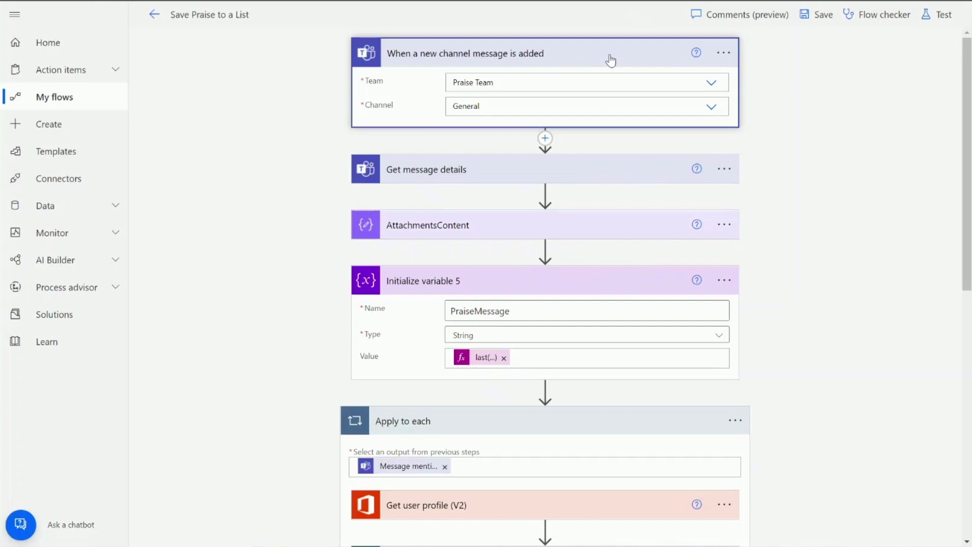
left_click(567, 177)
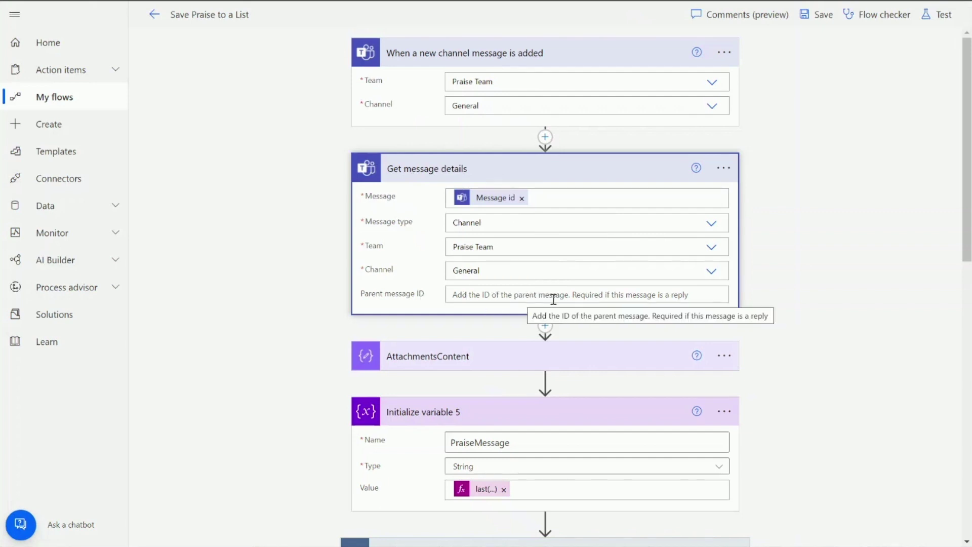
left_click(576, 176)
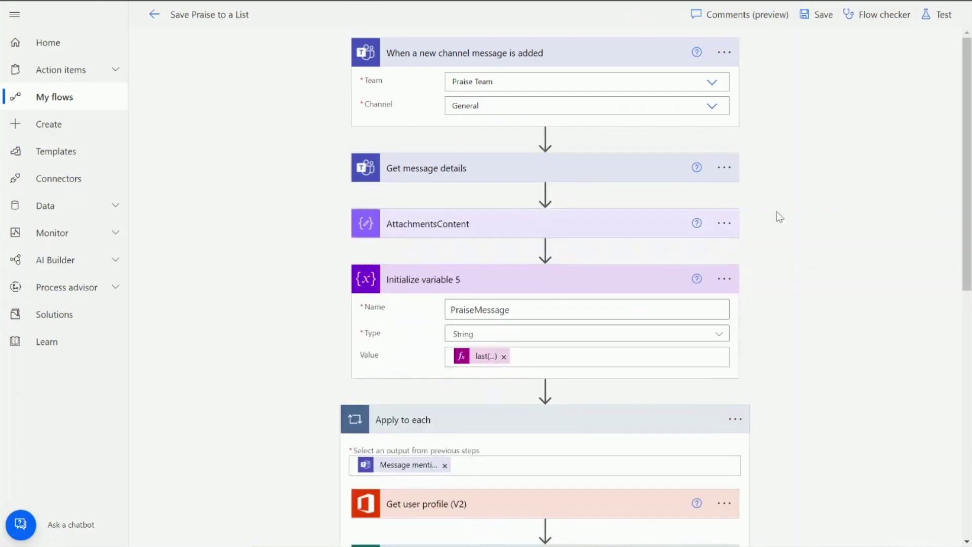
- Reveal AttachmentsContent's json(first(triggerBody()?['attachments'])?['content']) expression, then close the editor unchanged
scroll(776, 215, "down", 2)
left_click(509, 148)
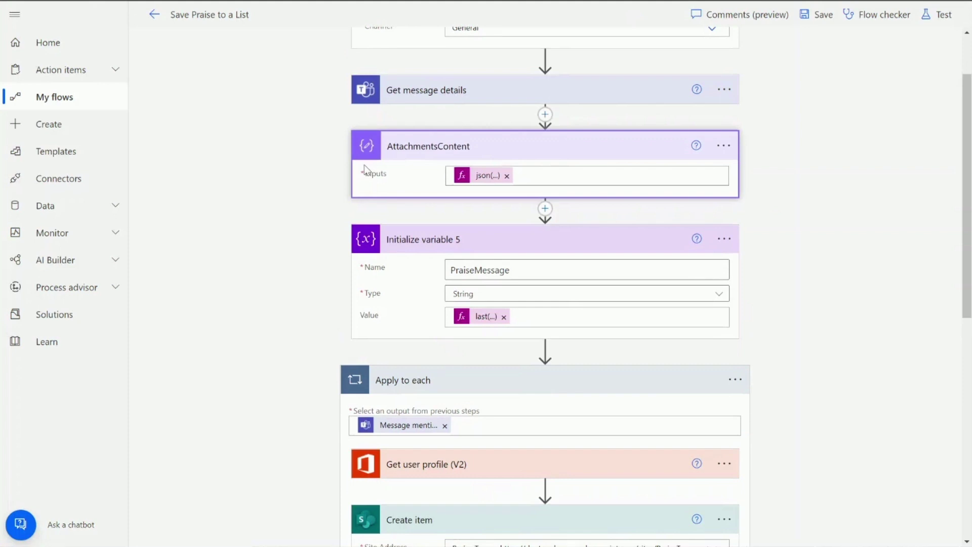
left_click(484, 176)
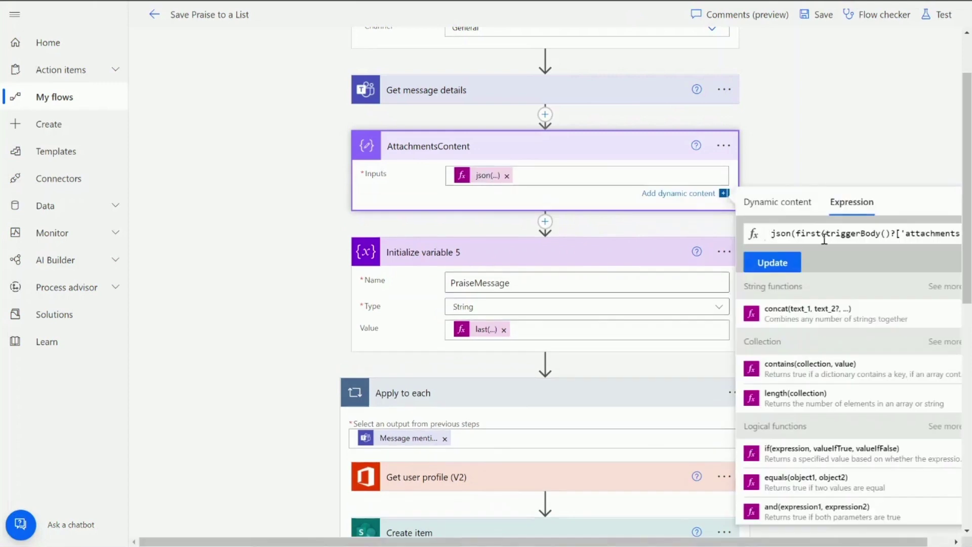
left_click_drag(700, 544, 724, 543)
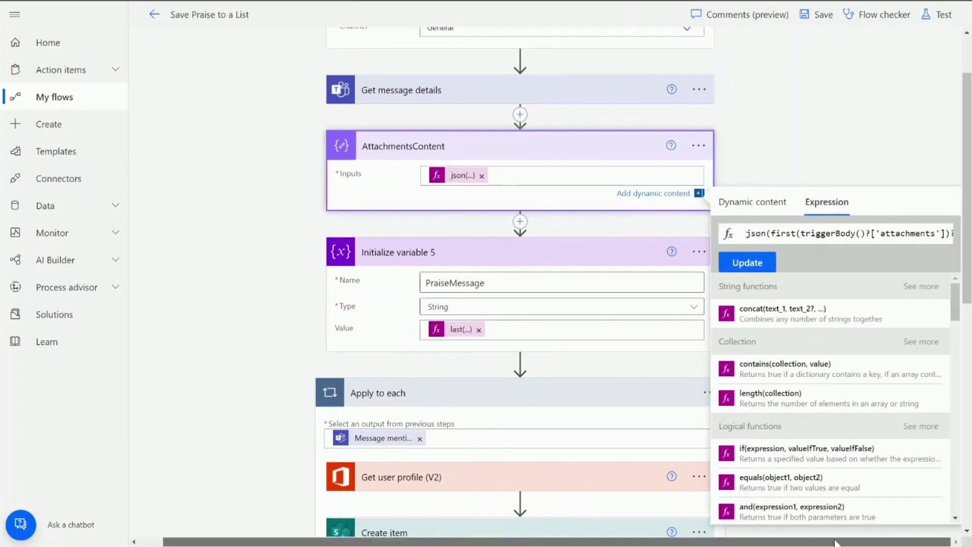
left_click_drag(813, 233, 970, 238)
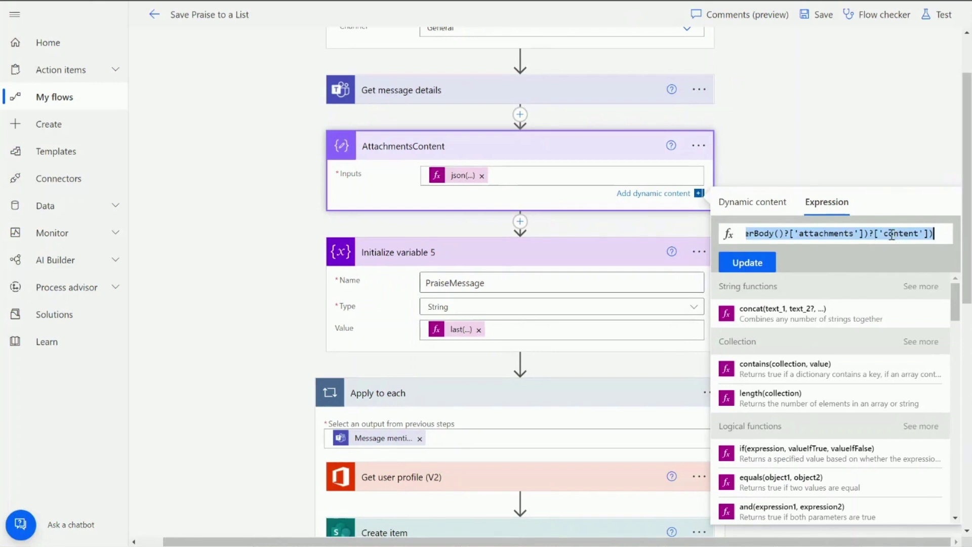
left_click(243, 252)
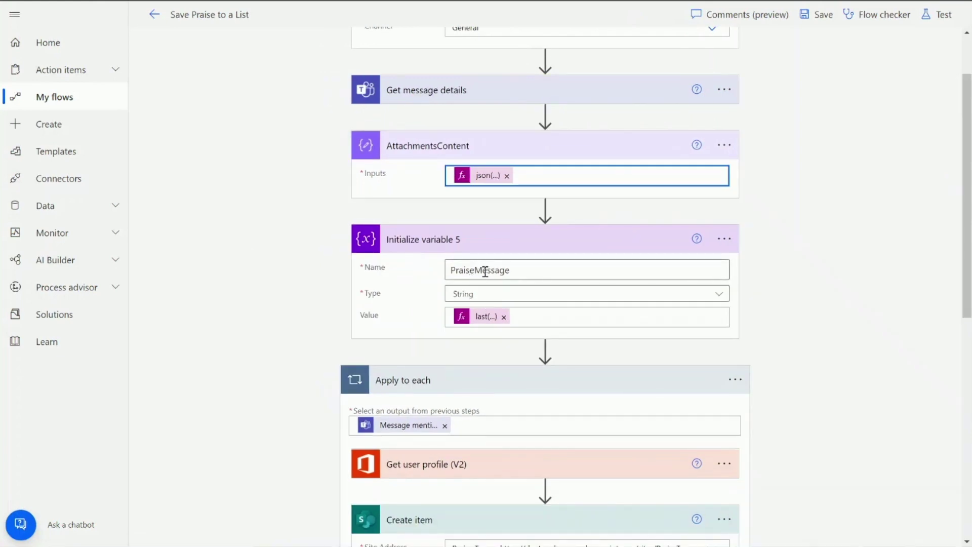
- Read through Initialize variable 5's last(first(...)) expression that takes 'text' from AttachmentsContent
left_click(484, 316)
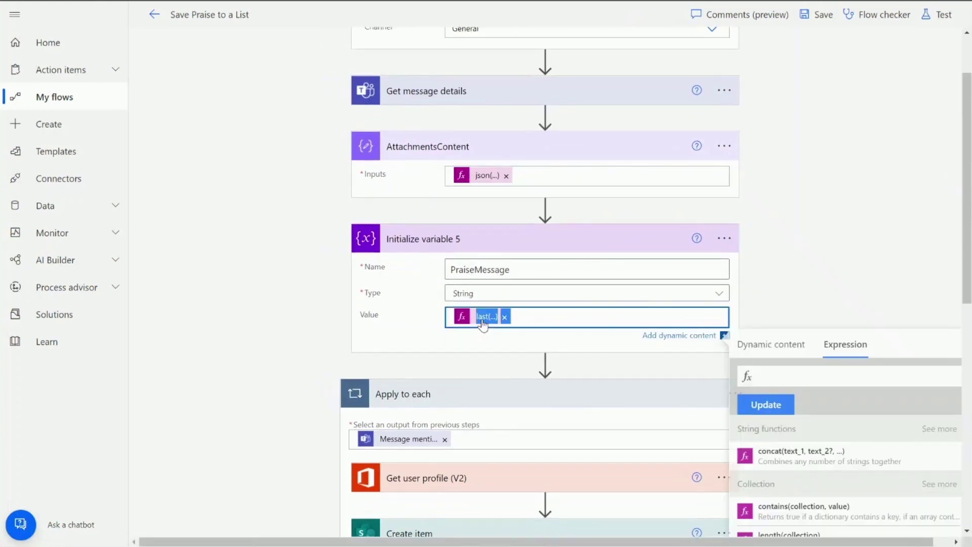
scroll(808, 265, "down", 3)
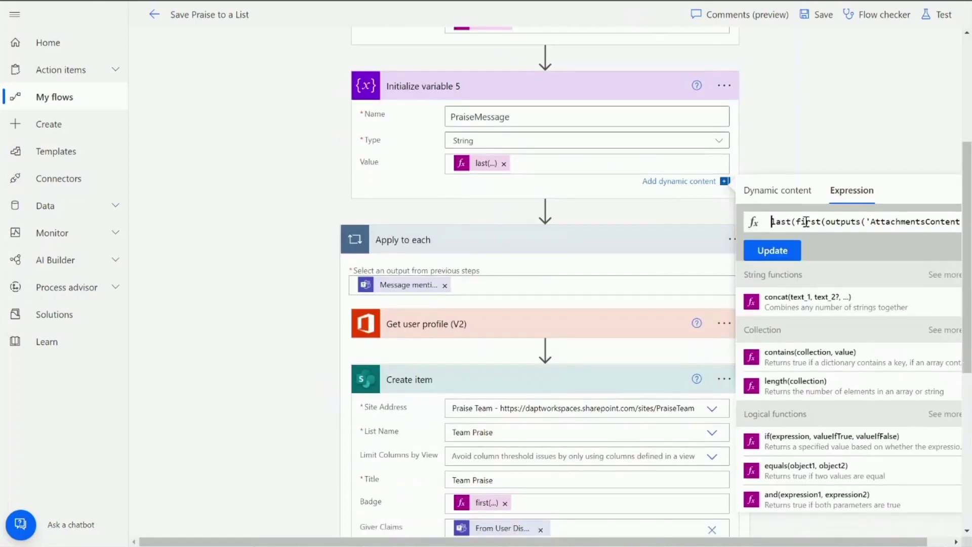
left_click_drag(805, 221, 904, 223)
left_click(892, 221)
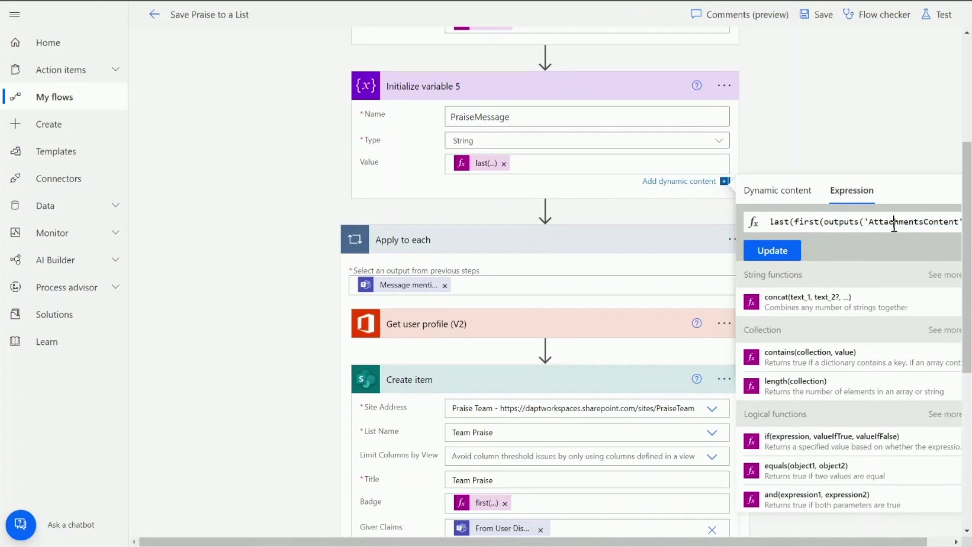
key("Right")
key("Right")
key("Right")
key("Right")
key("Right")
key("Right")
key("Right")
key("Right")
key("Right")
key("Right")
key("Right")
key("Right")
key("Right")
key("Right")
key("Right")
key("Right")
key("Right")
key("Right")
key("Right")
key("Right")
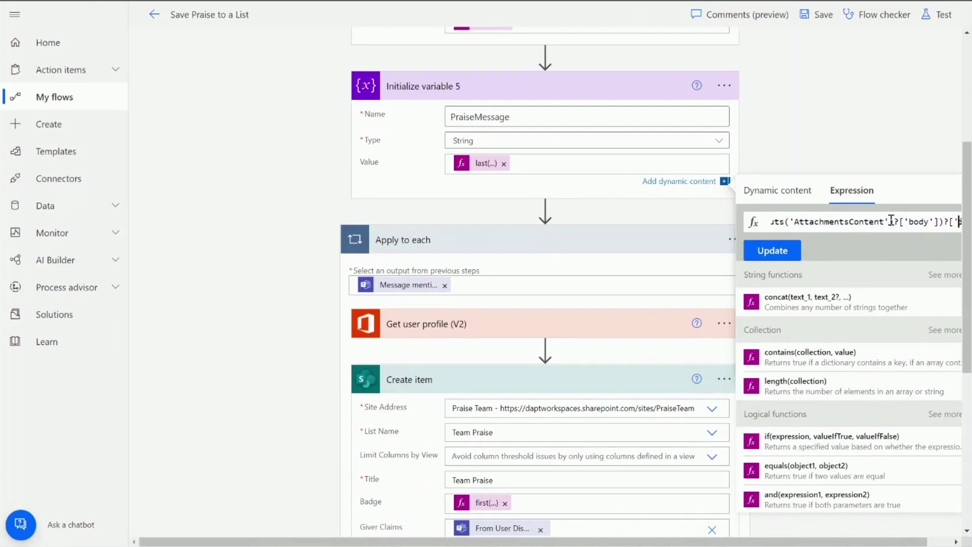
key("Right")
key("Right")
key("Right")
key("Right")
key("Right")
key("Right")
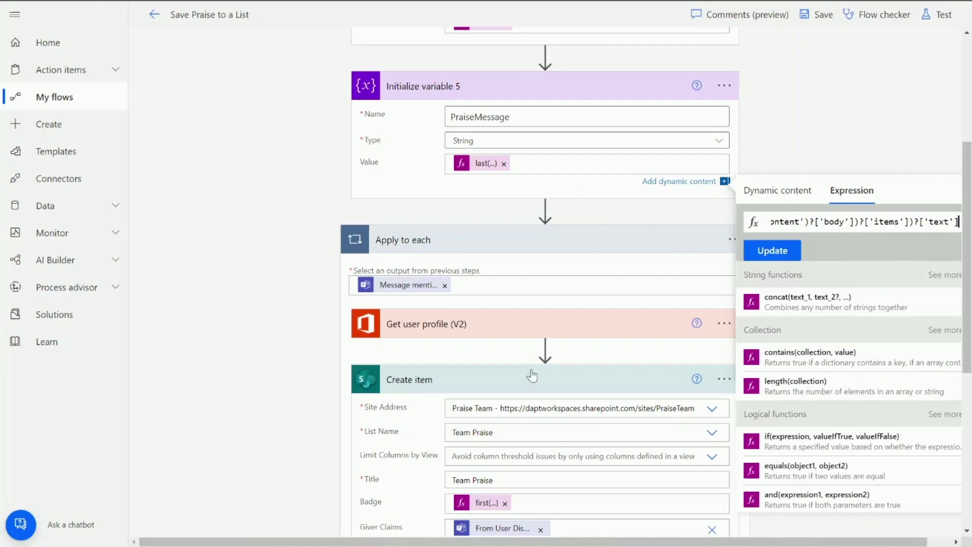
- Move the Terminate step above the Apply to each loop
scroll(531, 372, "down", 5)
scroll(527, 385, "down", 1)
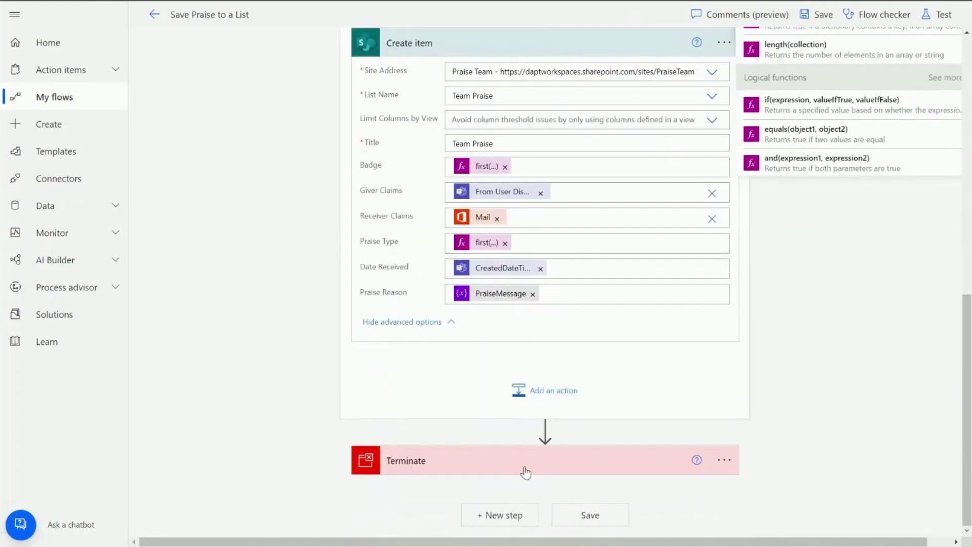
left_click_drag(523, 467, 511, 55)
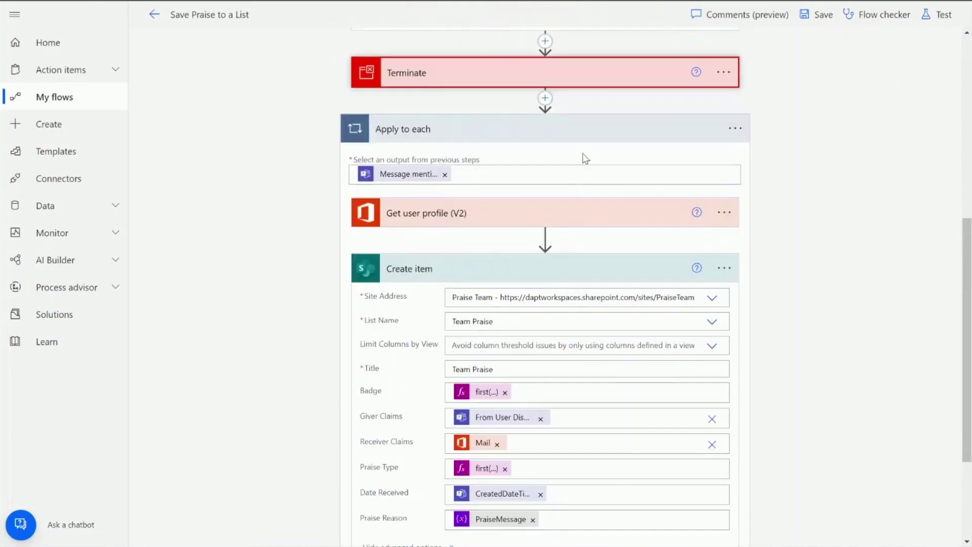
scroll(586, 180, "up", 6)
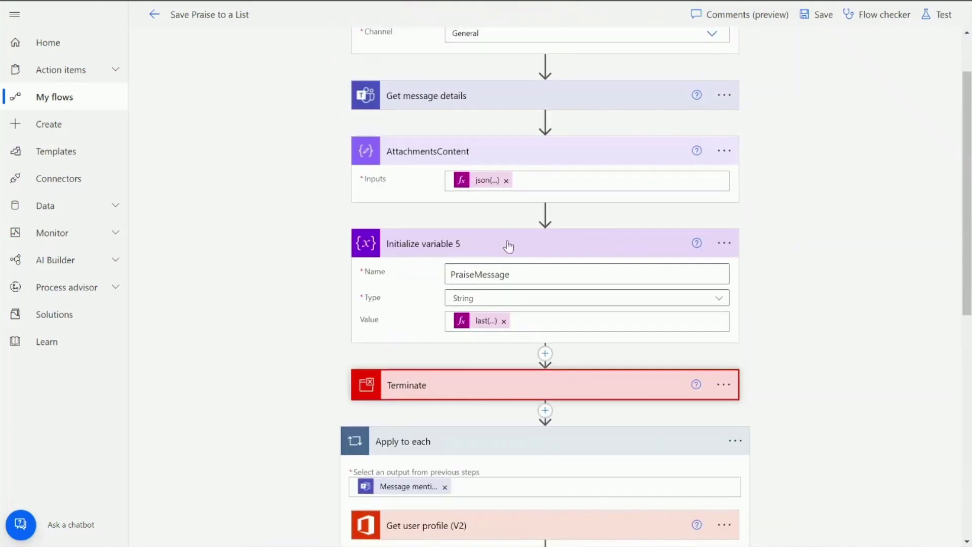
- Save and test the flow using the most recent successful trigger run
left_click(936, 15)
left_click(776, 129)
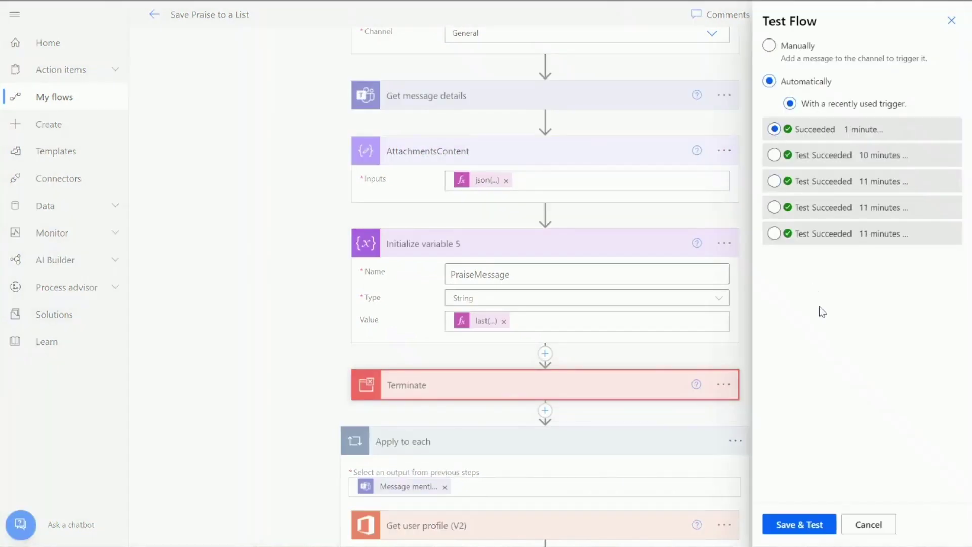
left_click(803, 527)
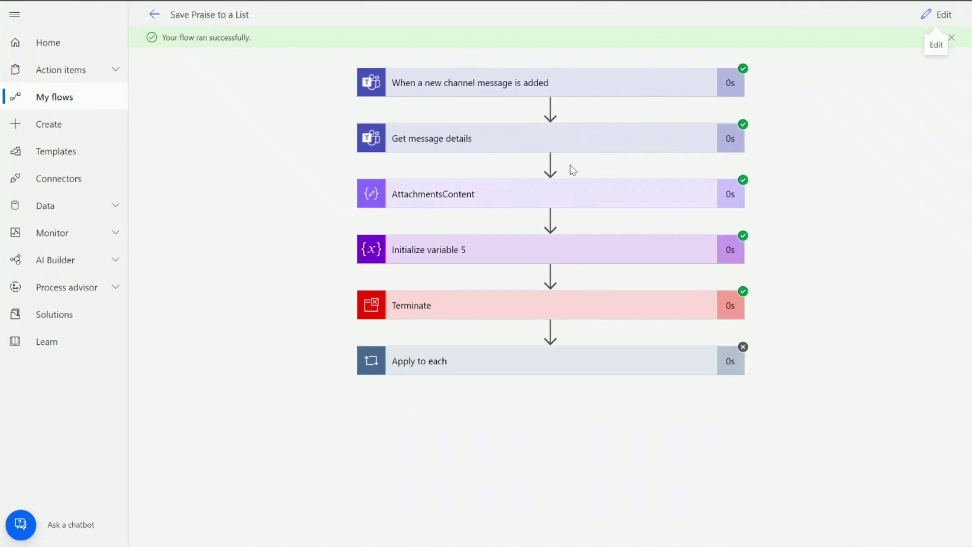
- Inspect the Get message details outputs, including the adaptive card content in the message body
left_click(563, 146)
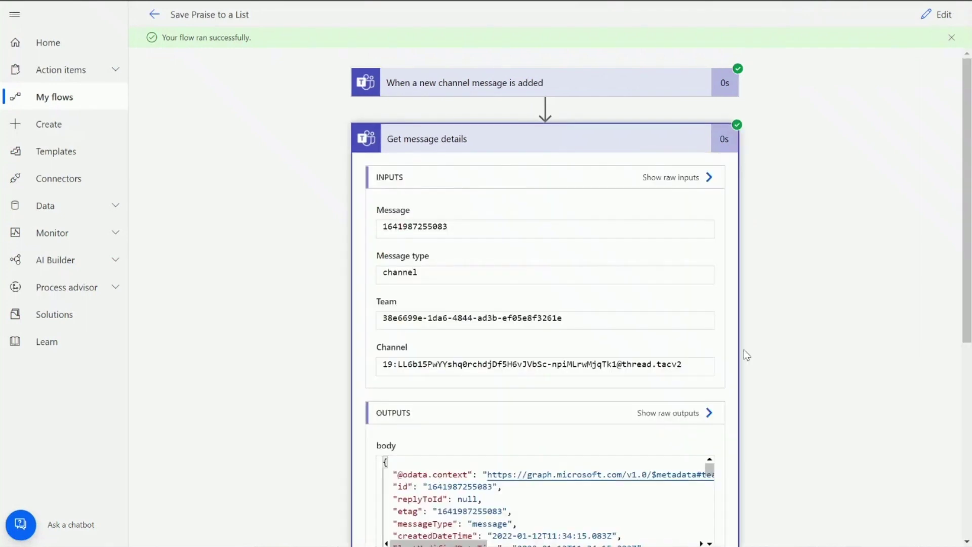
scroll(746, 354, "down", 4)
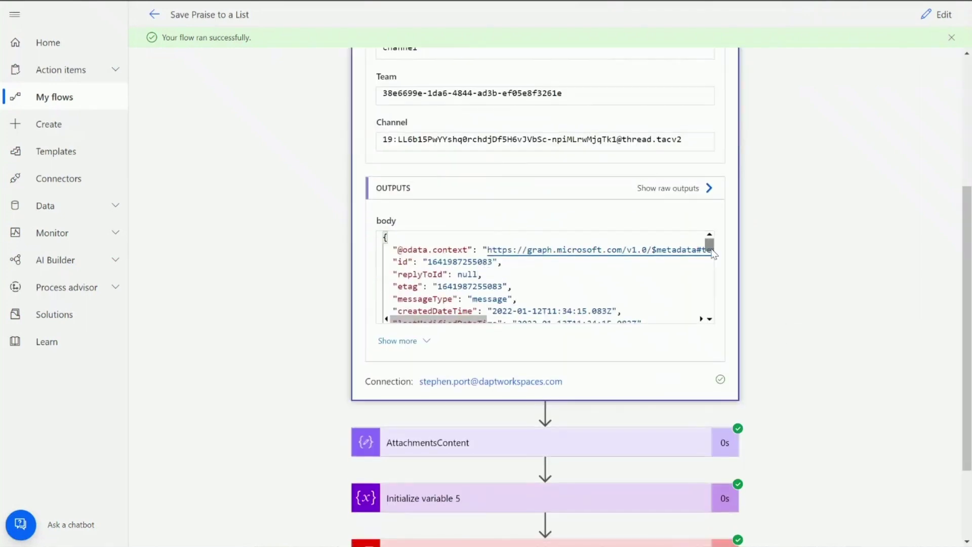
left_click_drag(712, 253, 714, 273)
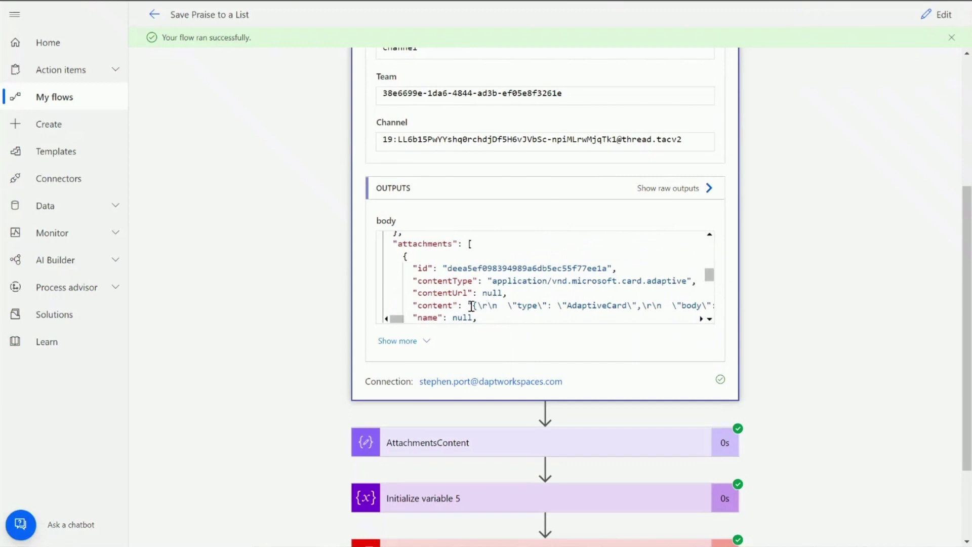
left_click_drag(480, 306, 660, 302)
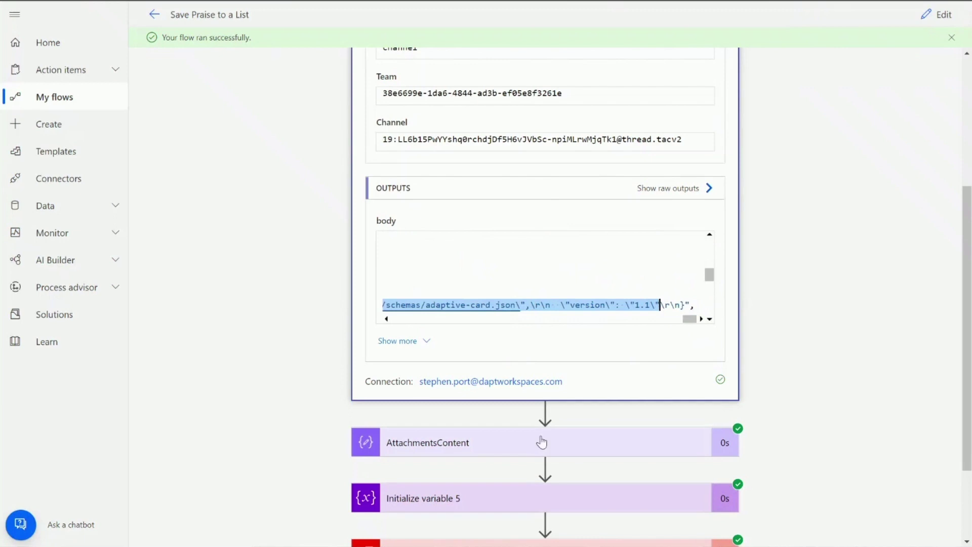
scroll(246, 268, "down", 6)
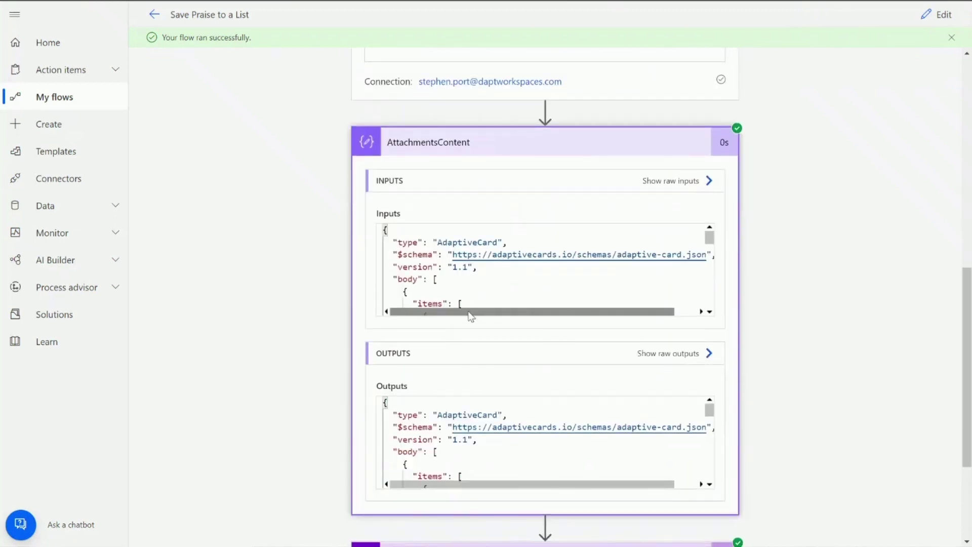
scroll(483, 437, "down", 1)
scroll(483, 437, "down", 1)
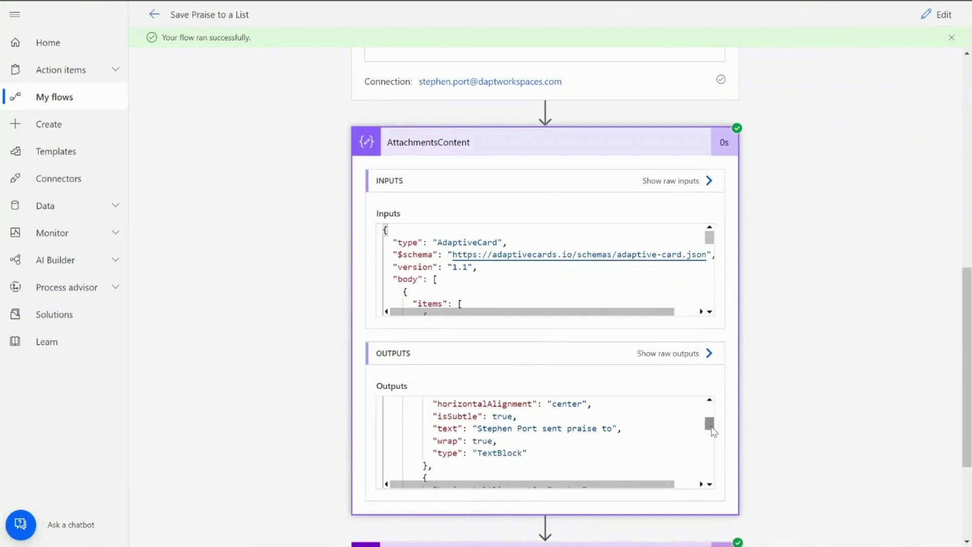
left_click_drag(709, 424, 709, 437)
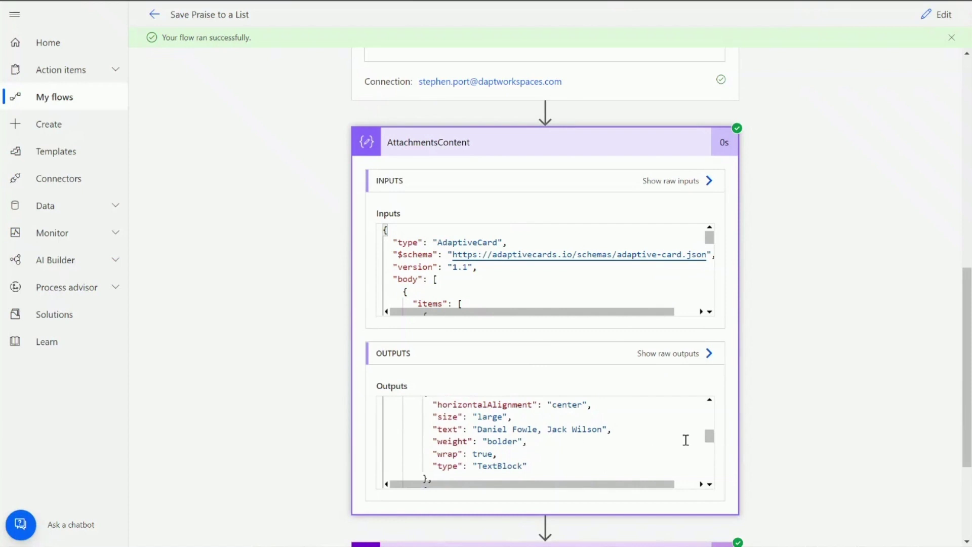
left_click_drag(708, 438, 711, 453)
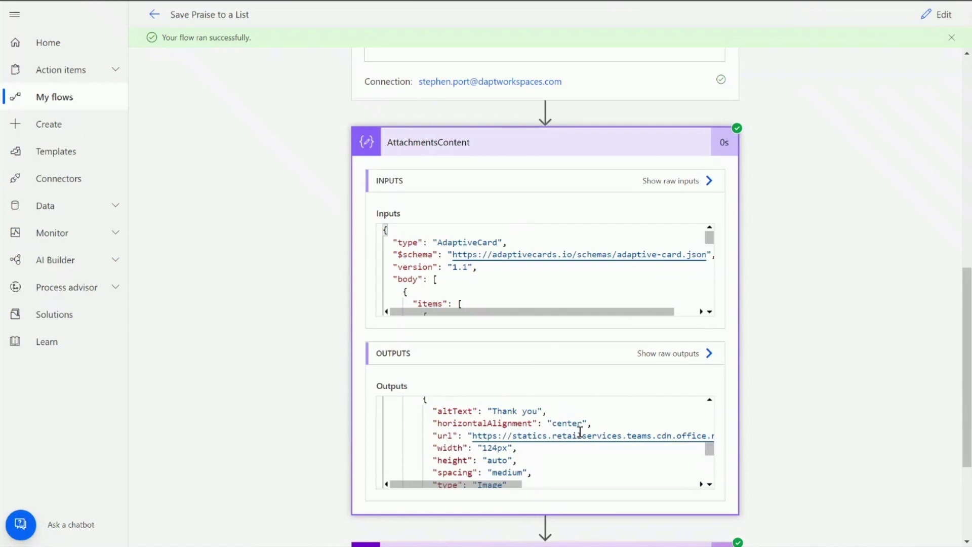
scroll(580, 432, "down", 1)
scroll(575, 429, "down", 2)
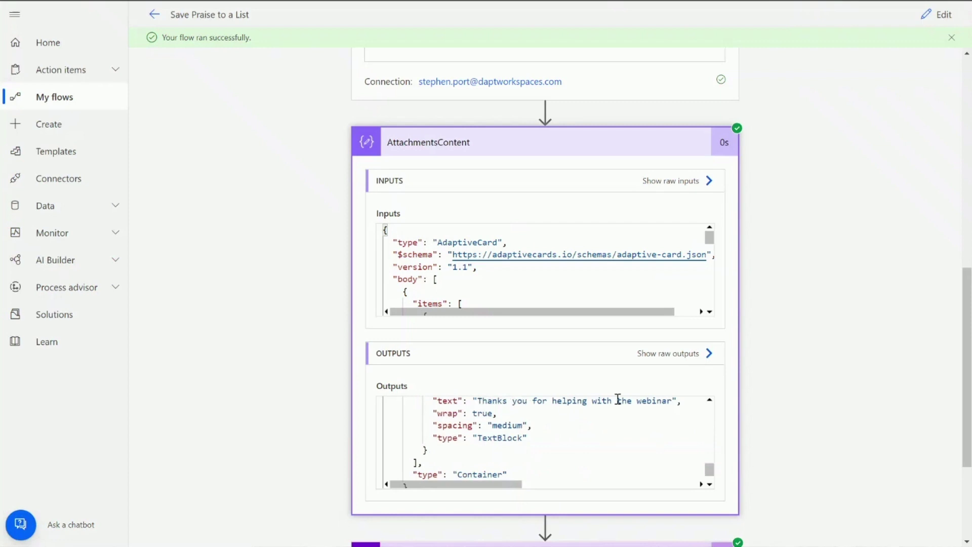
scroll(813, 394, "down", 3)
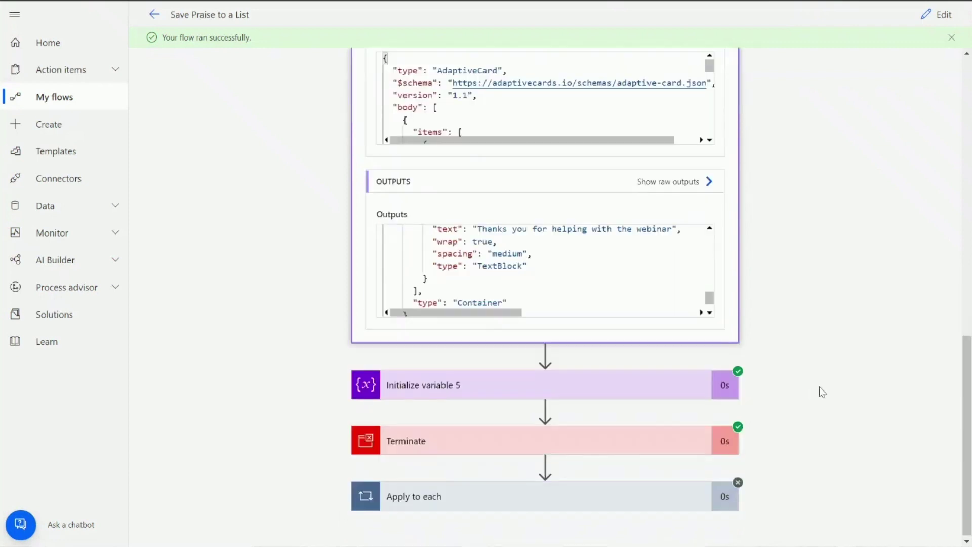
- Confirm PraiseMessage reads 'Thanks you for helping with the webinar' and return to editing
left_click(521, 393)
scroll(148, 248, "down", 4)
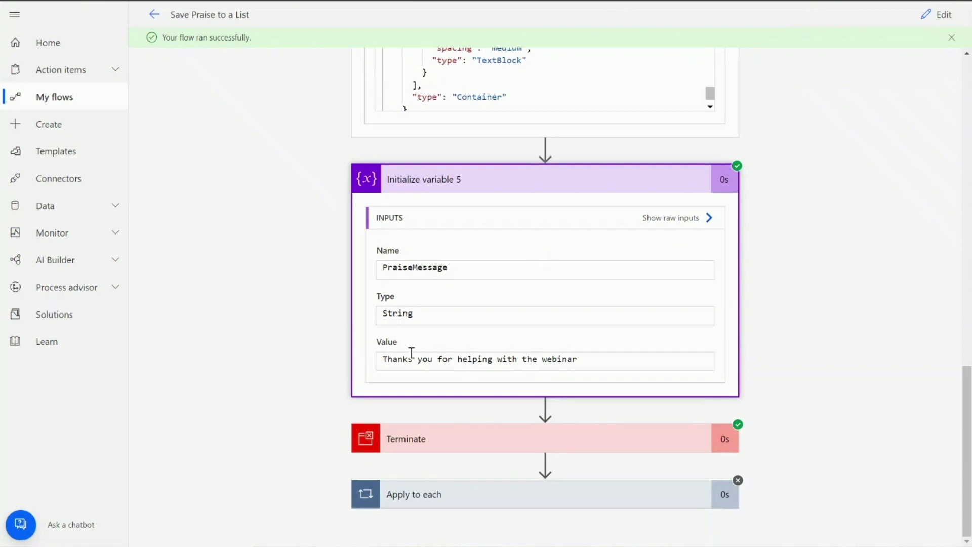
left_click_drag(387, 358, 614, 356)
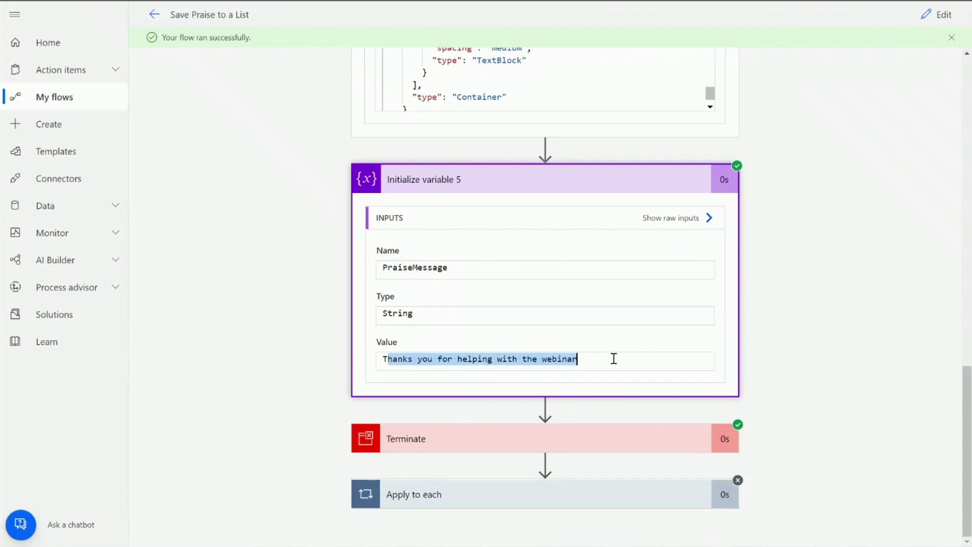
left_click(940, 14)
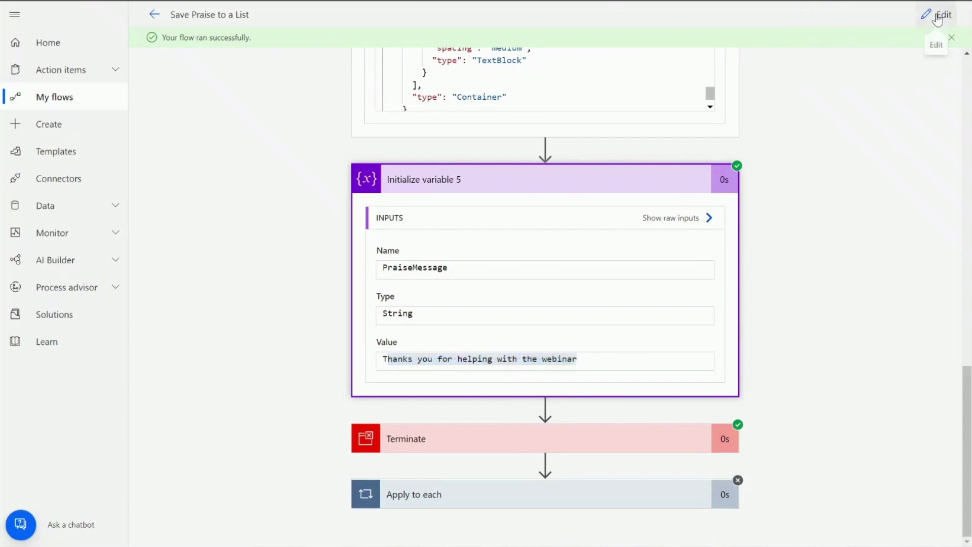
scroll(301, 303, "down", 5)
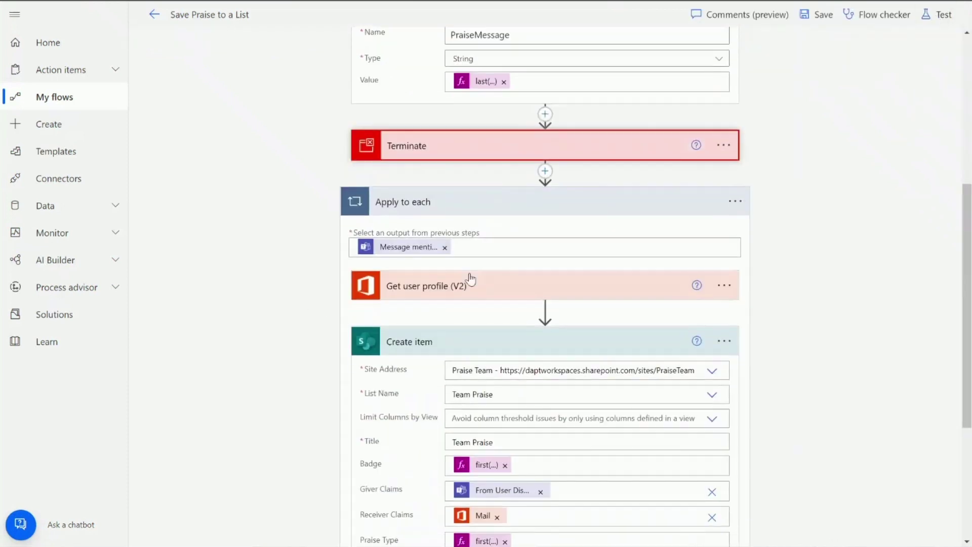
left_click(536, 204)
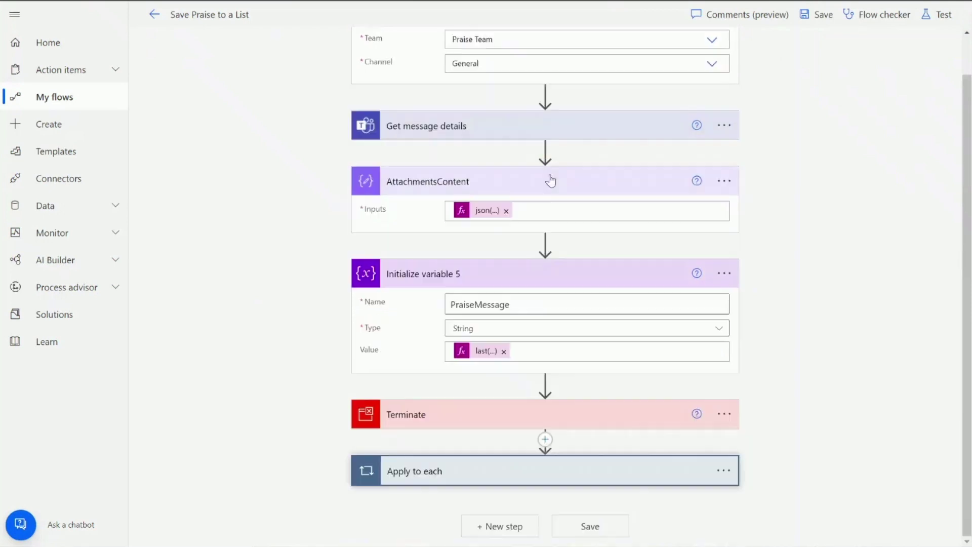
left_click_drag(555, 420, 539, 498)
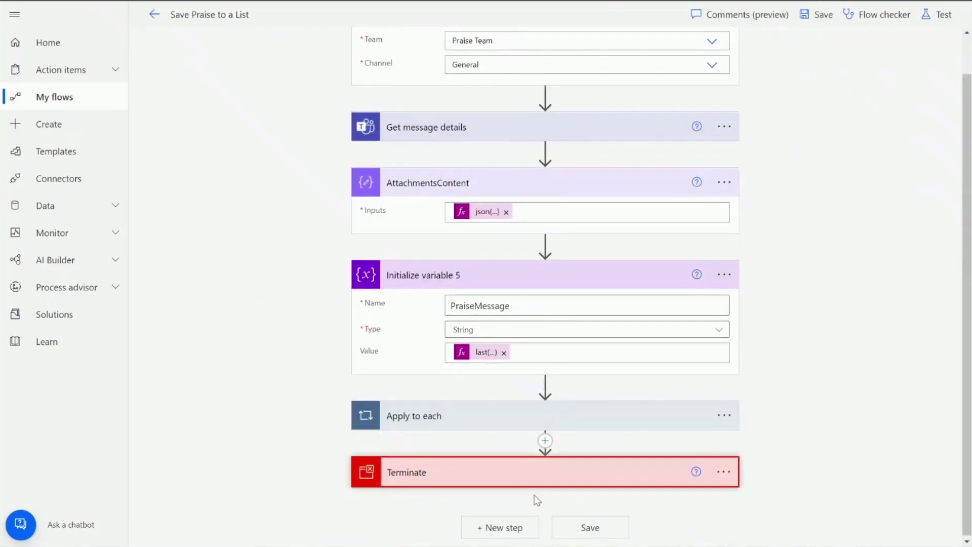
left_click(544, 419)
scroll(825, 279, "down", 5)
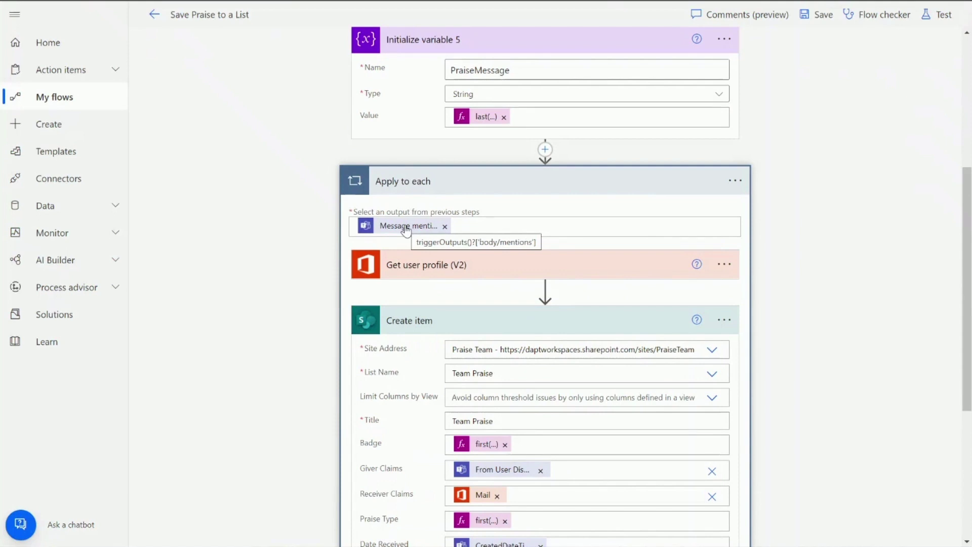
left_click(535, 268)
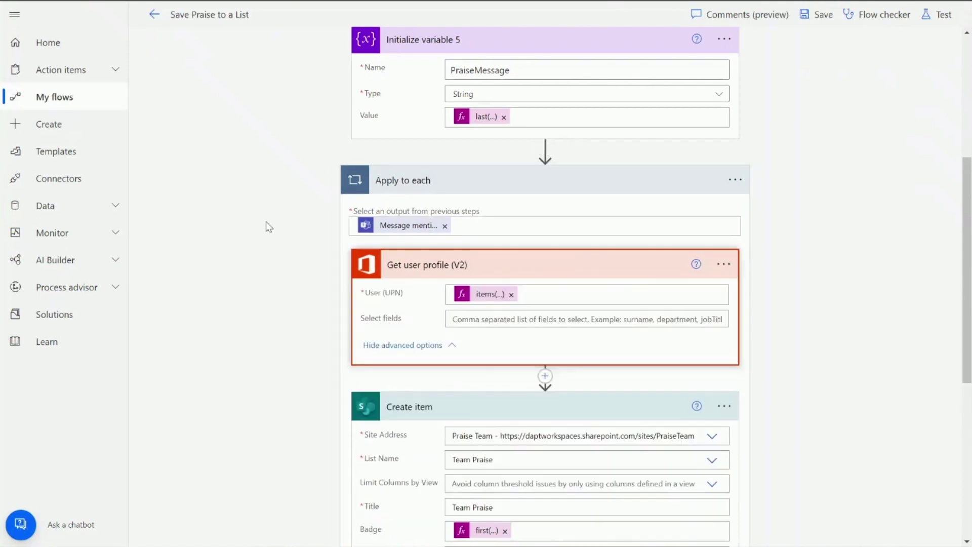
scroll(266, 221, "down", 3)
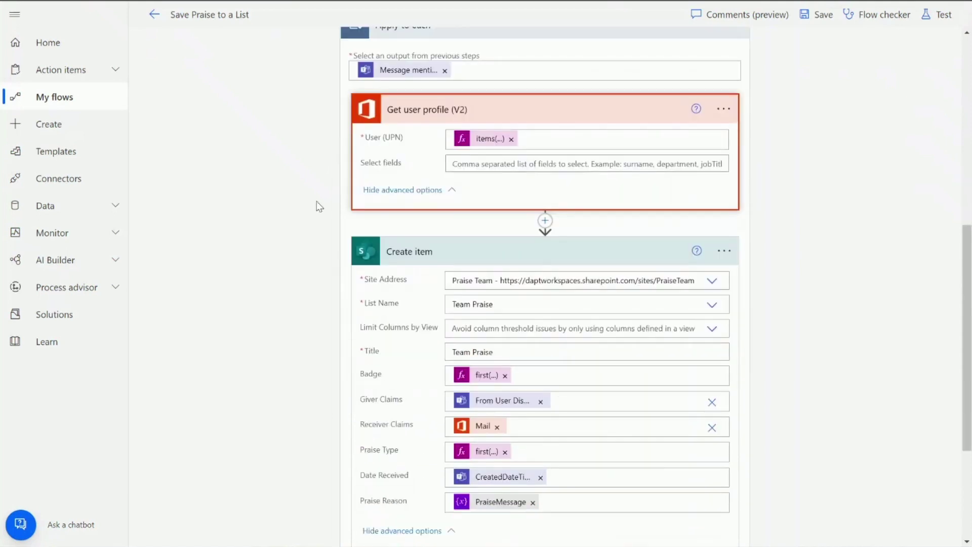
- Read the User (UPN) expression ending in ?['mentioned']?['user']?['id'], then collapse Get user profile (V2)
left_click(487, 143)
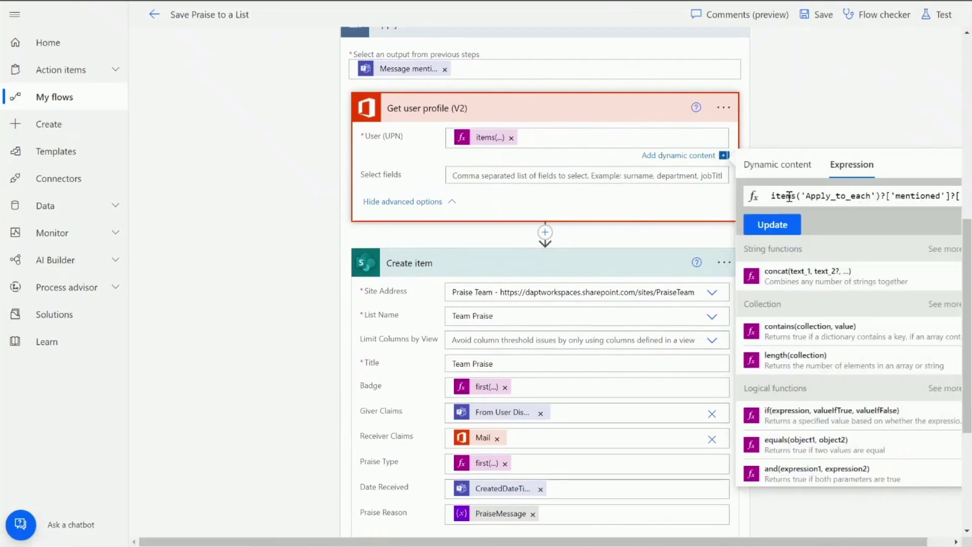
left_click_drag(815, 196, 934, 196)
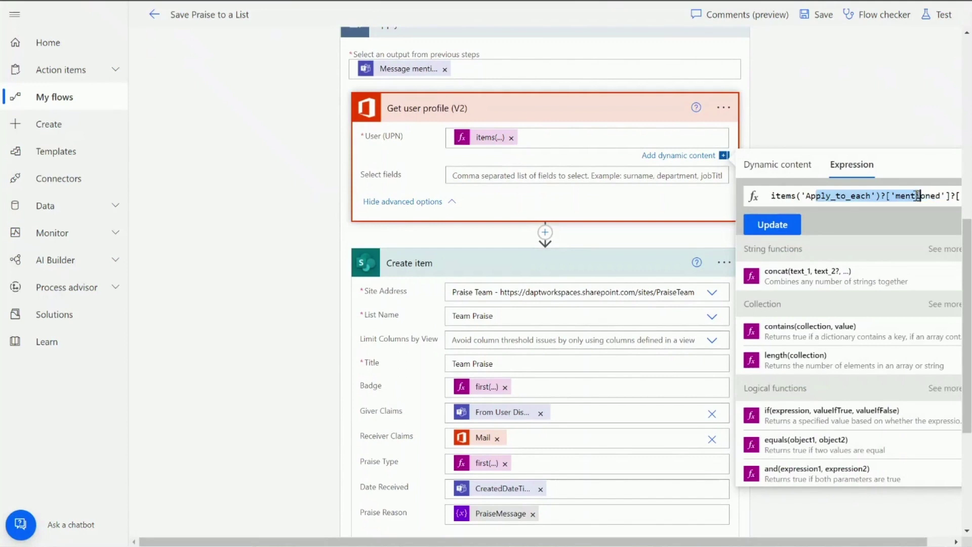
left_click(911, 196)
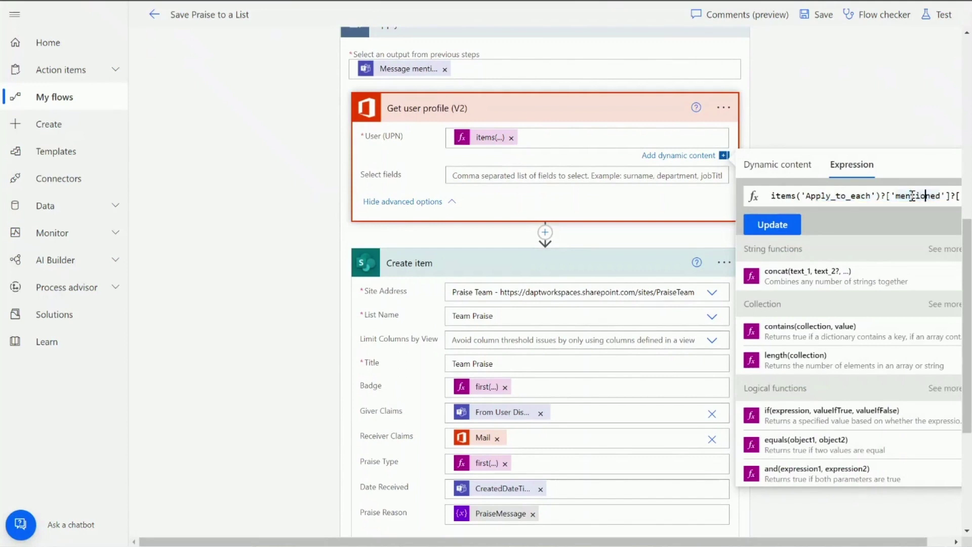
key("Right")
key("Right")
key("Right")
key("Right")
key("Right")
key("Right")
key("Right")
key("Right")
key("Right")
key("Right")
key("Right")
key("Right")
key("Right")
key("Right")
key("Right")
key("Right")
key("Right")
key("Right")
key("Right")
key("Right")
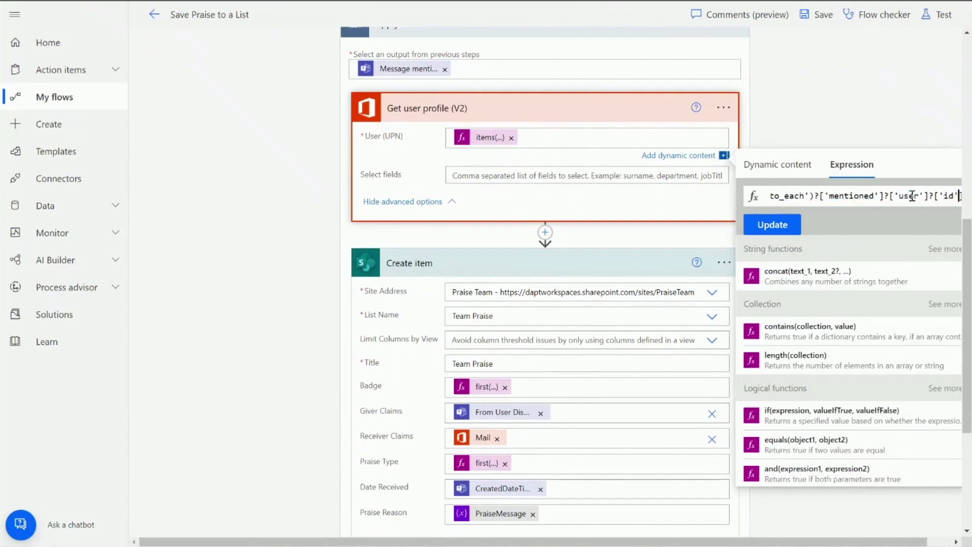
key("Right")
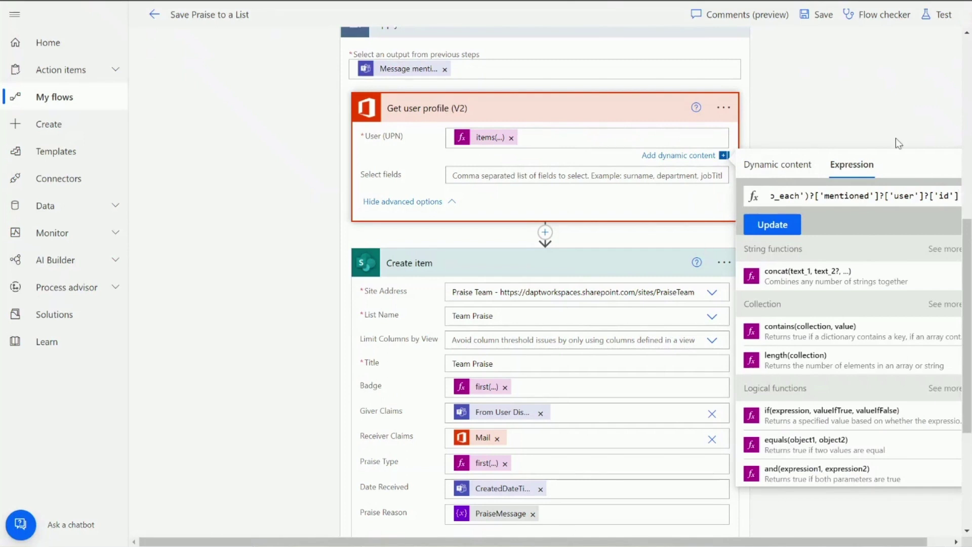
left_click(630, 113)
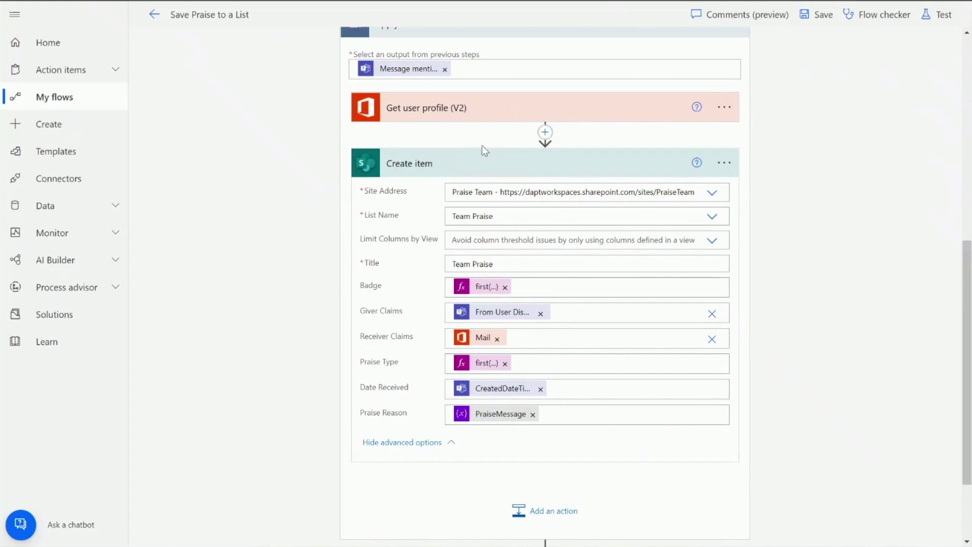
- Scroll through the flow to look over the Create item step
scroll(471, 187, "down", 2)
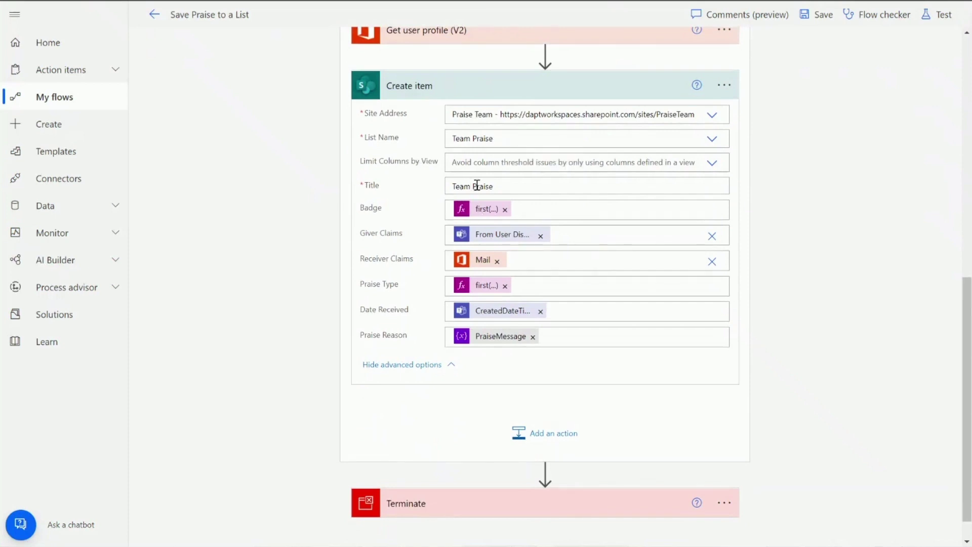
scroll(490, 188, "down", 1)
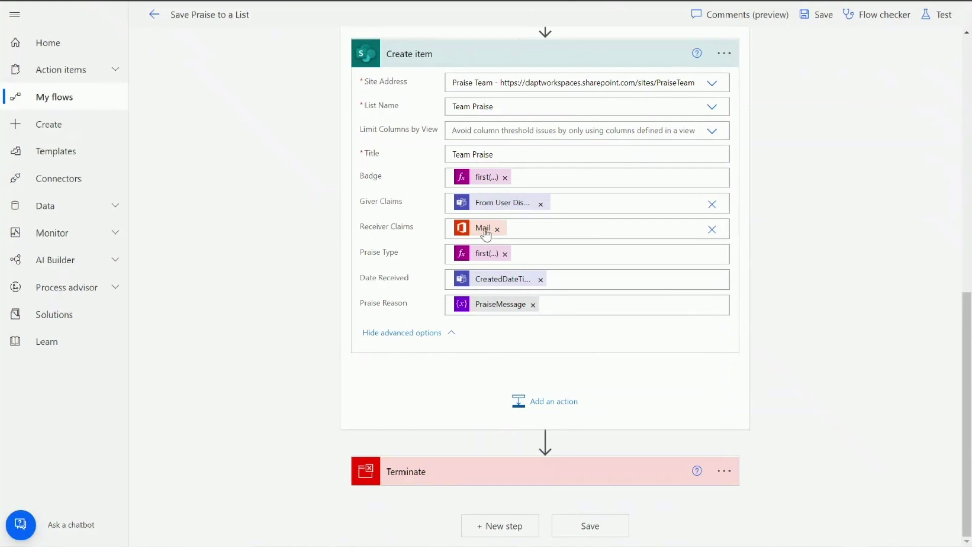
scroll(488, 234, "up", 4)
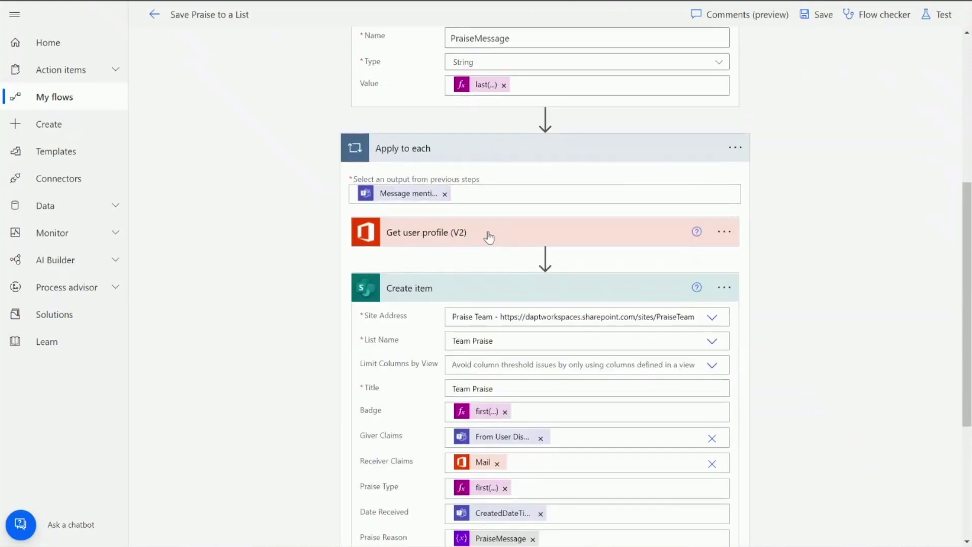
scroll(549, 245, "down", 2)
scroll(549, 244, "down", 2)
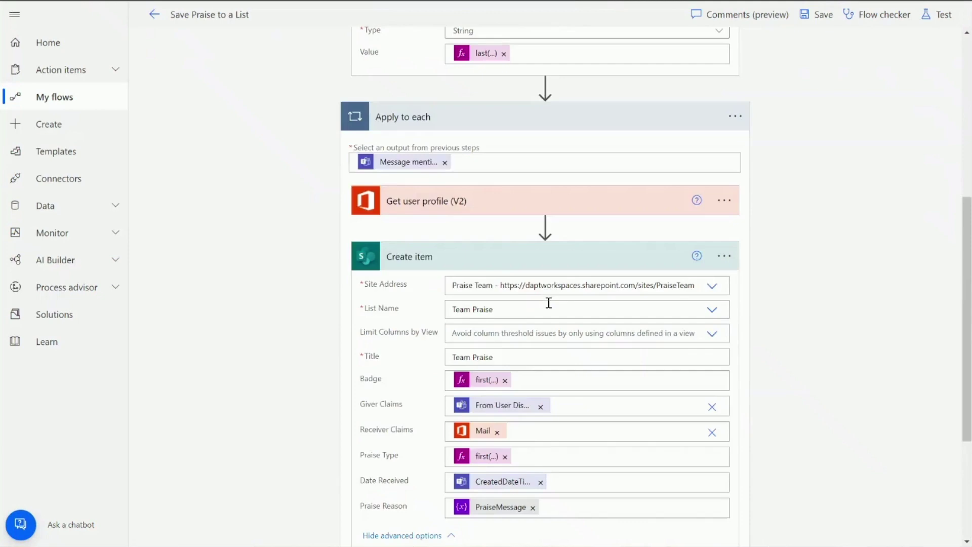
scroll(501, 304, "up", 8)
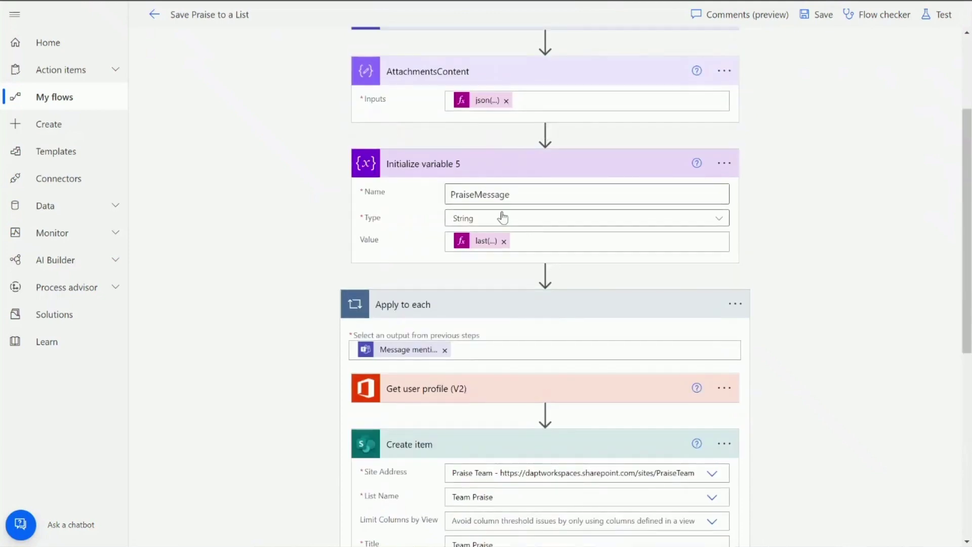
scroll(500, 217, "down", 5)
scroll(502, 216, "down", 2)
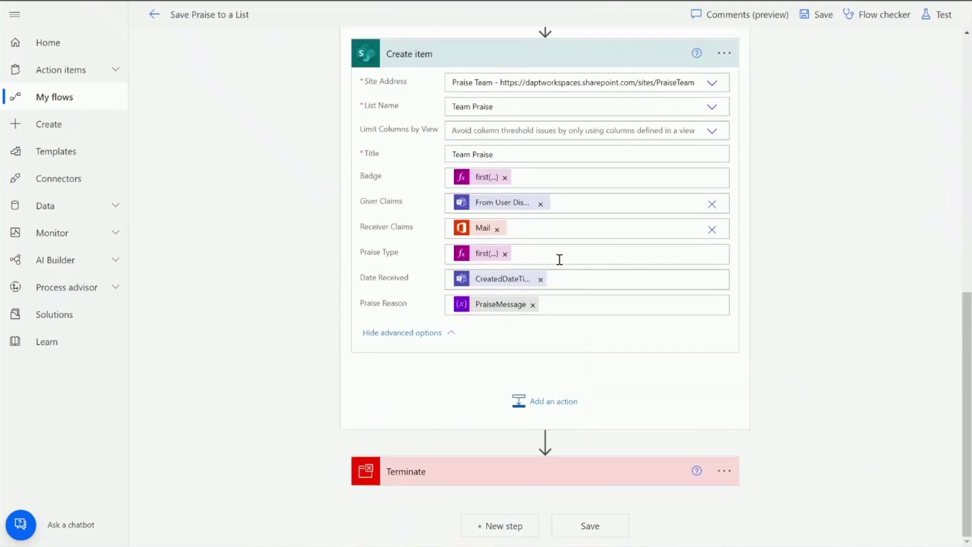
scroll(560, 258, "up", 5)
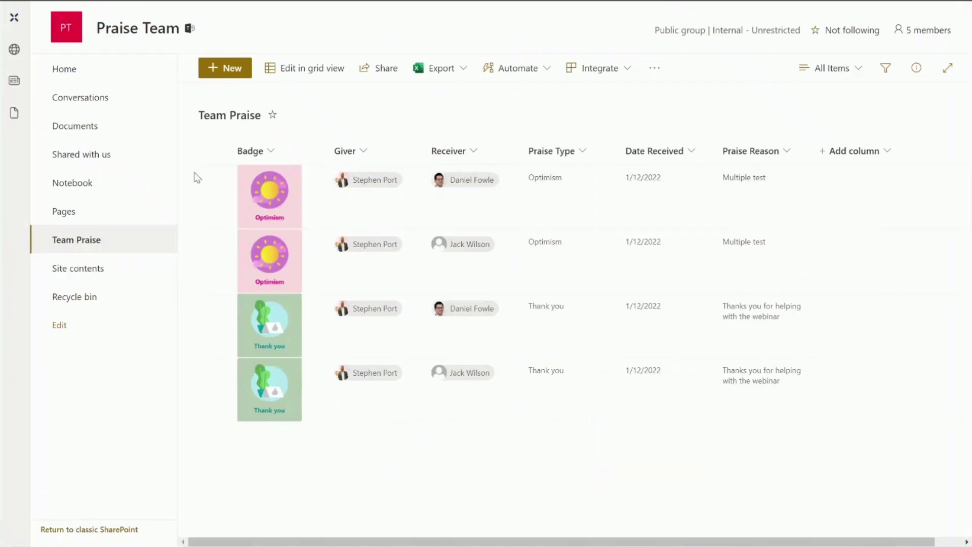
- Select all four Team Praise list items in SharePoint and delete them
left_click(213, 151)
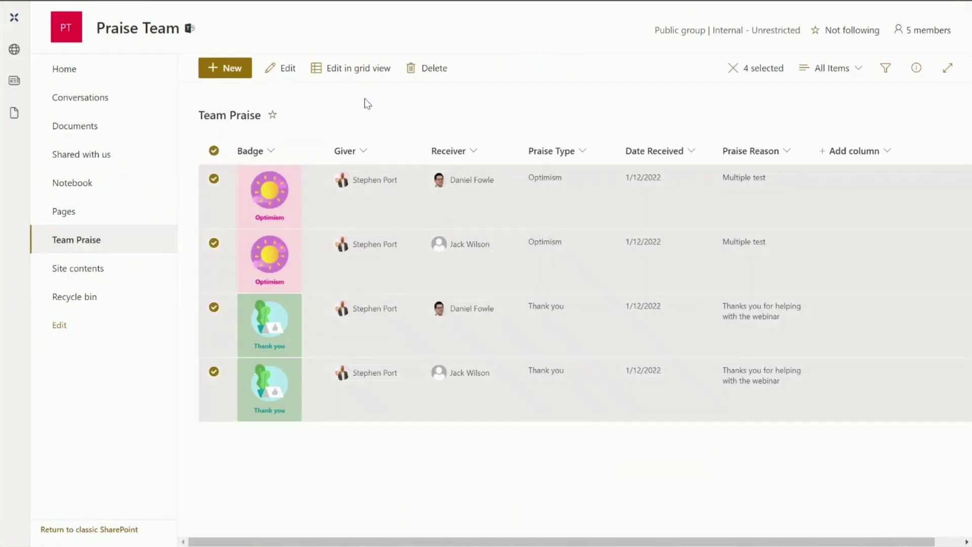
left_click(422, 69)
left_click(525, 285)
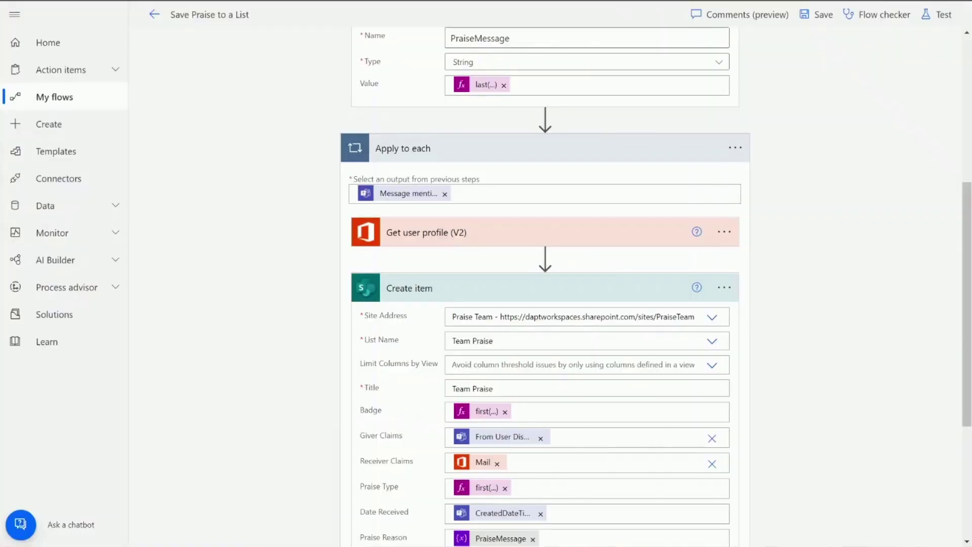
- Save and test with the latest successful trigger, then expand the Apply to each loop
left_click(941, 14)
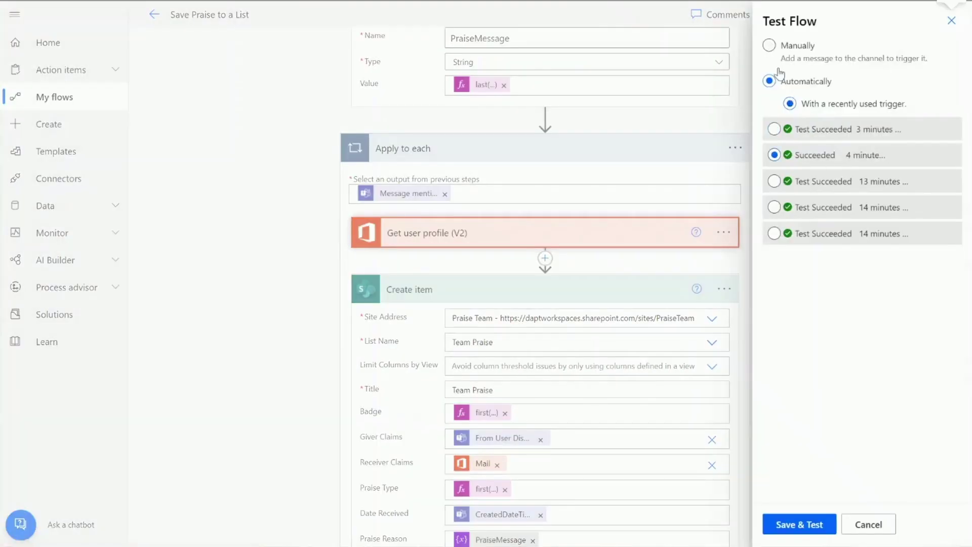
left_click(774, 129)
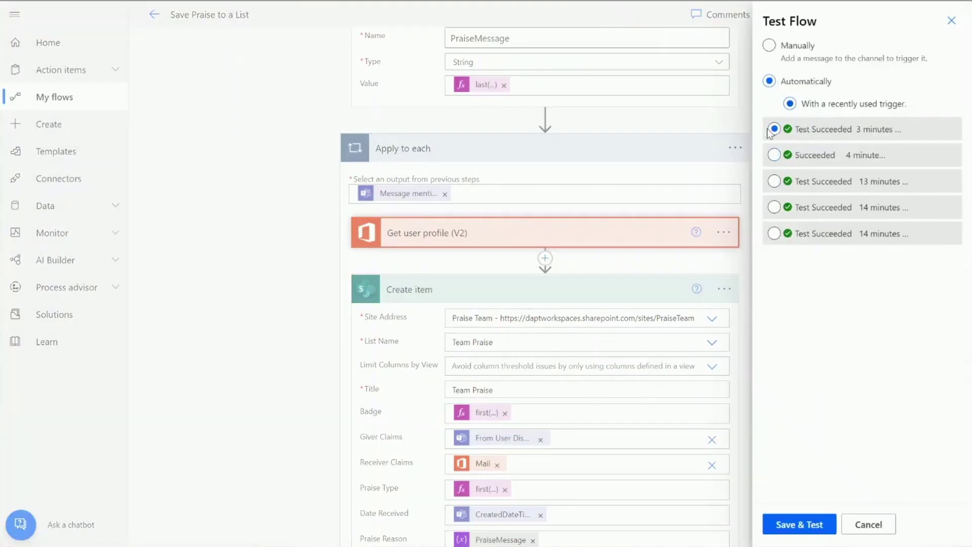
left_click(798, 526)
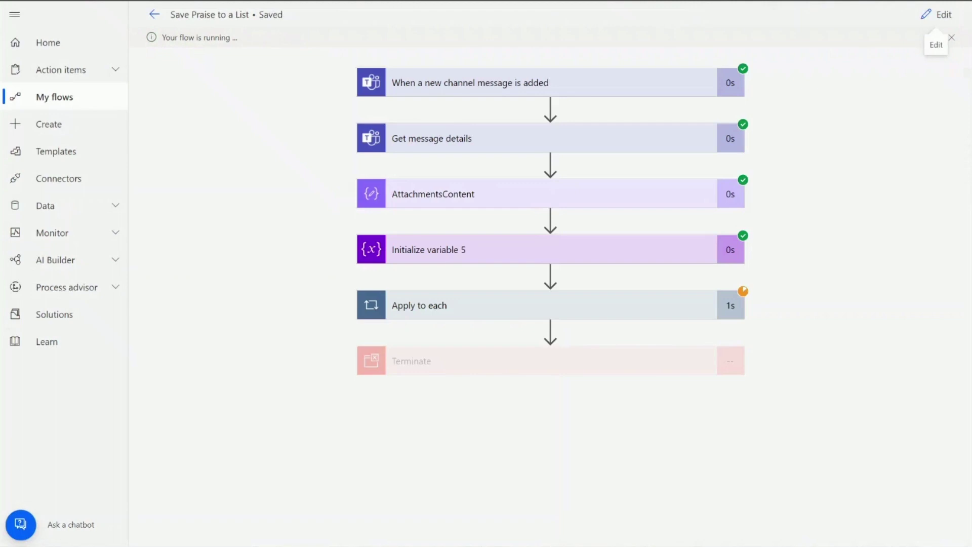
left_click(390, 298)
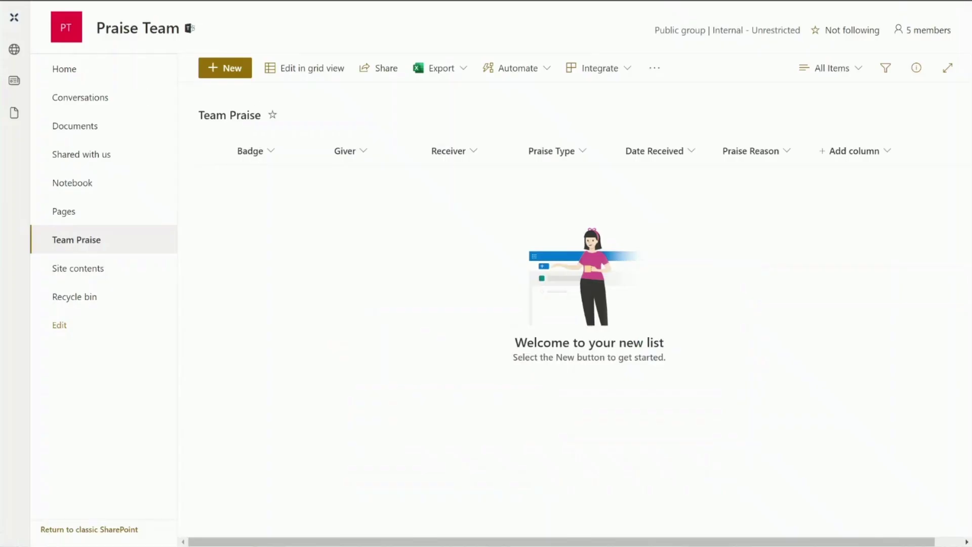
- Reload the Team Praise list, then group it by Badge and remove the grouping again
key("F5")
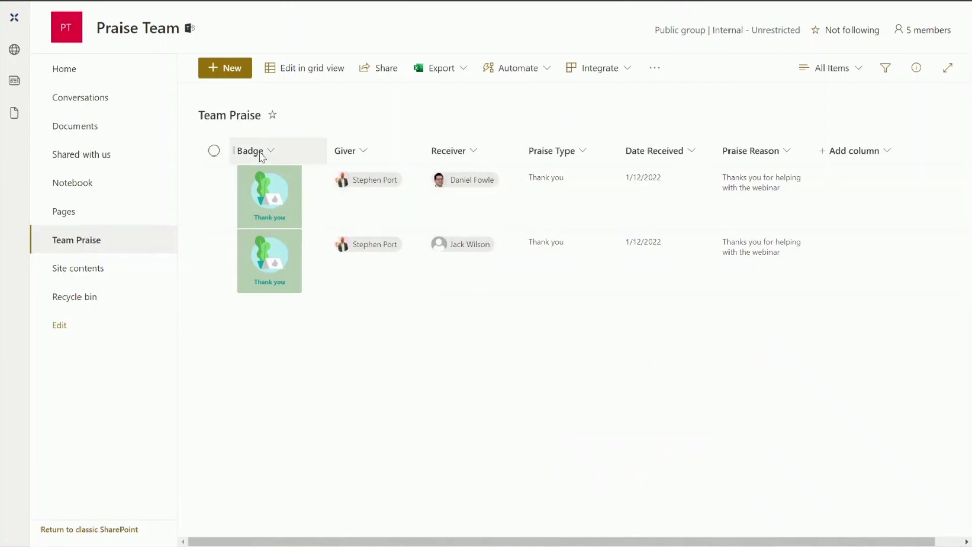
left_click(273, 152)
left_click(293, 247)
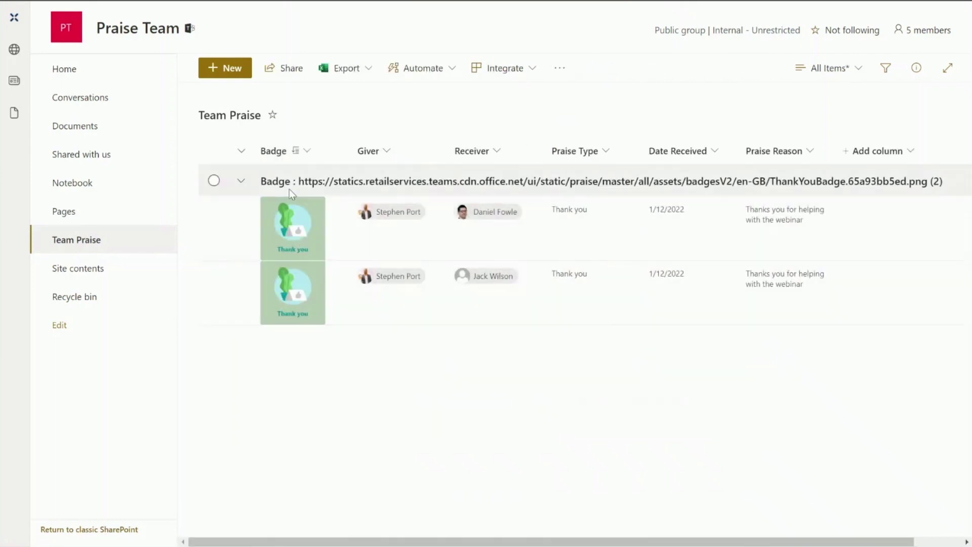
left_click(308, 152)
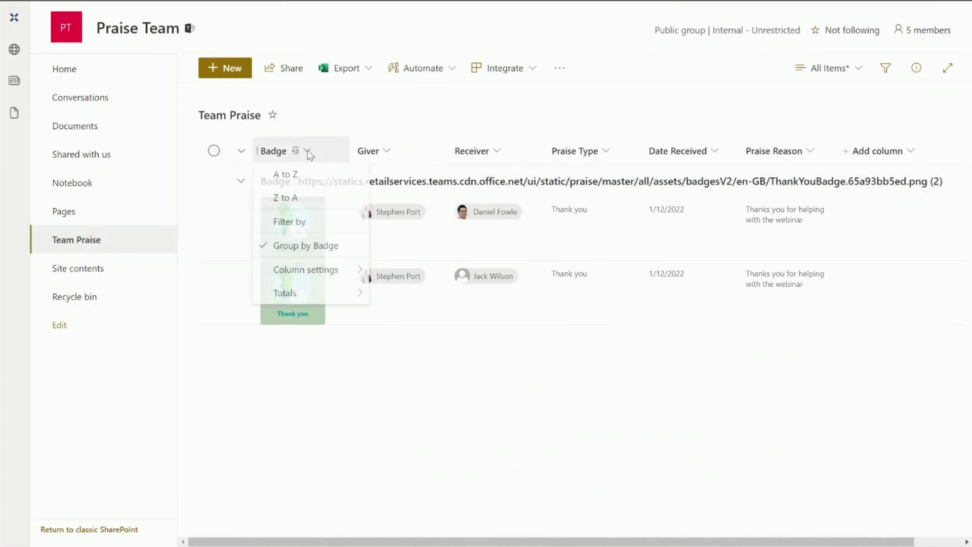
left_click(286, 247)
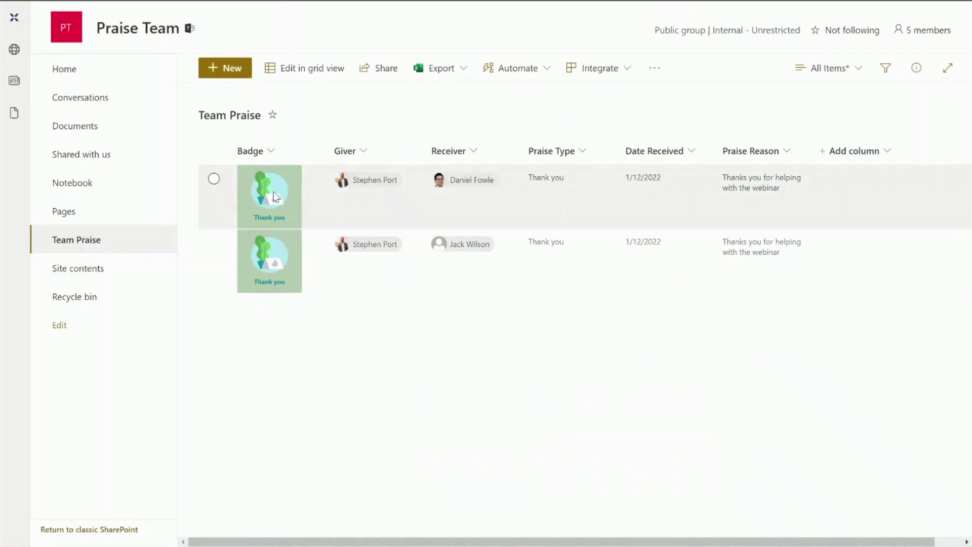
- Open the Format this column settings for the Badge column
left_click(271, 152)
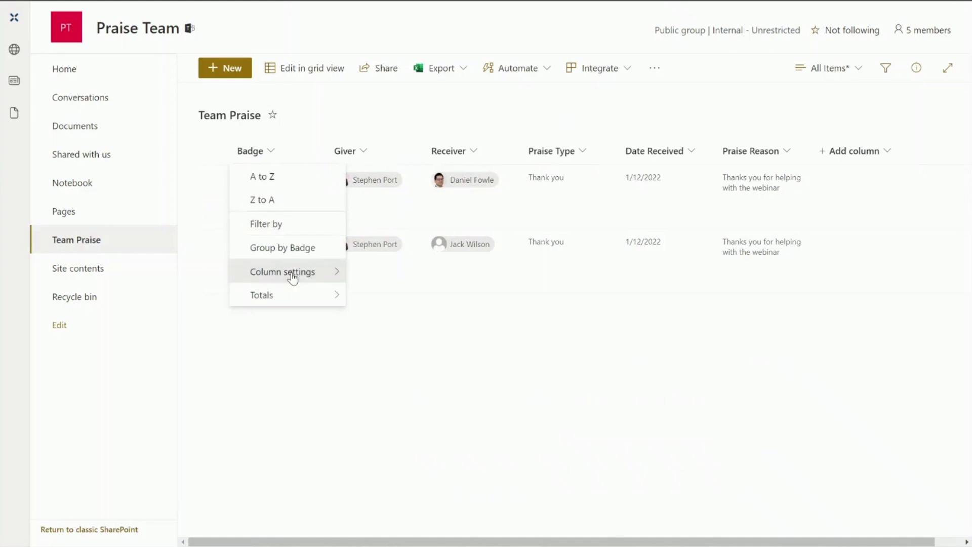
left_click(292, 278)
left_click(387, 296)
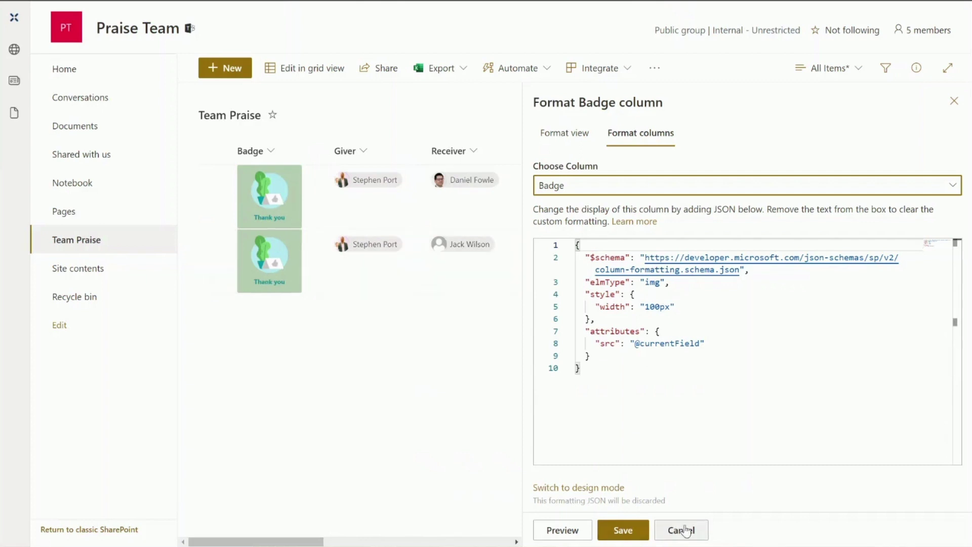
- Delete the Badge image-formatting JSON, preview the plain-URL badges, then cancel to keep the formatting
left_click_drag(658, 379, 576, 245)
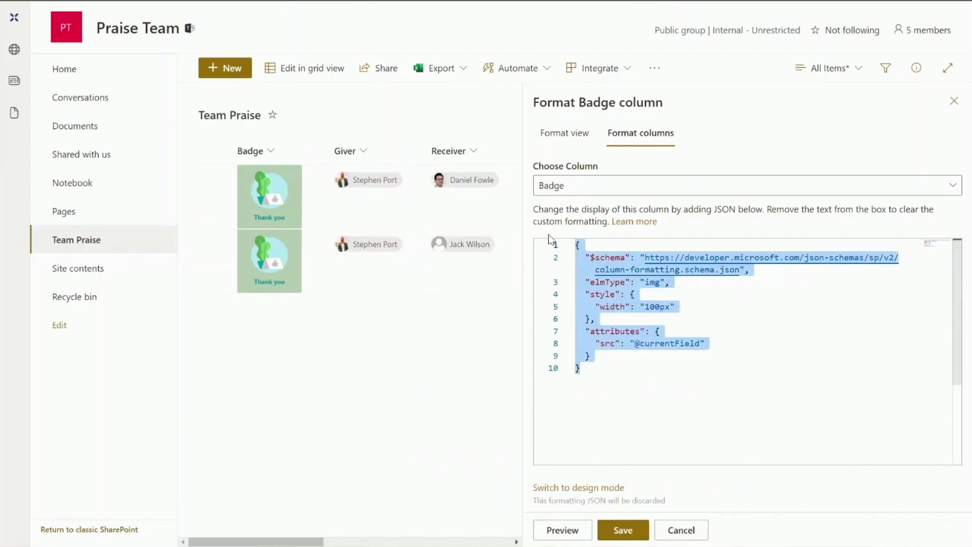
key("BackSpace")
left_click(561, 529)
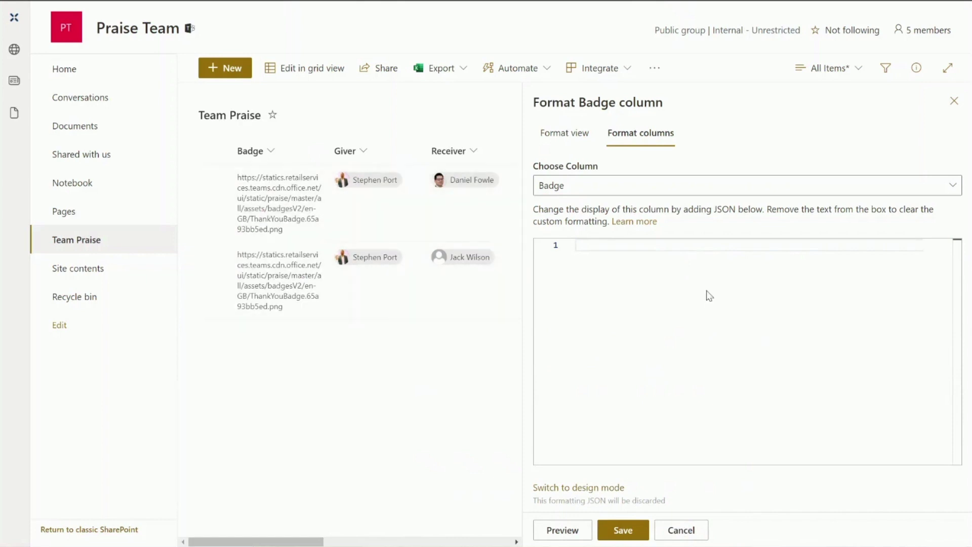
left_click(680, 530)
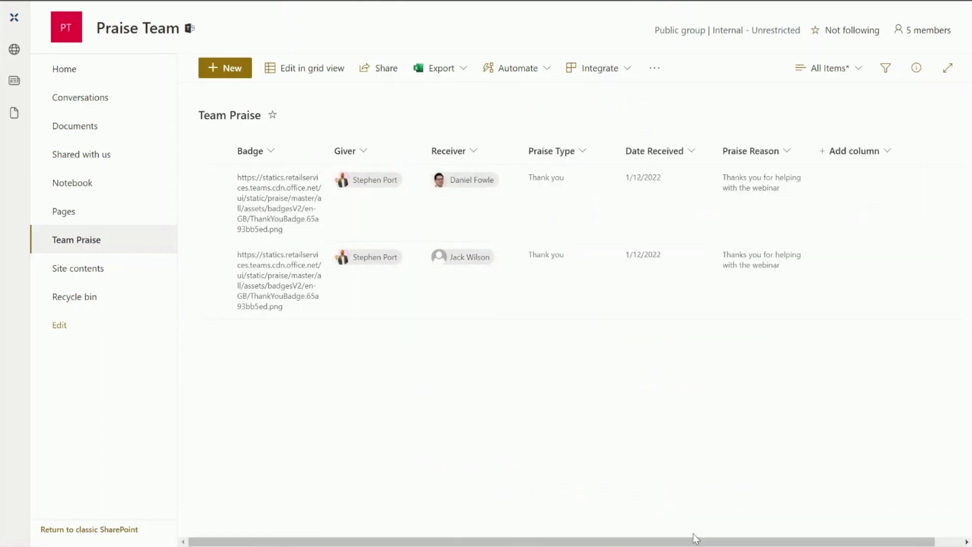